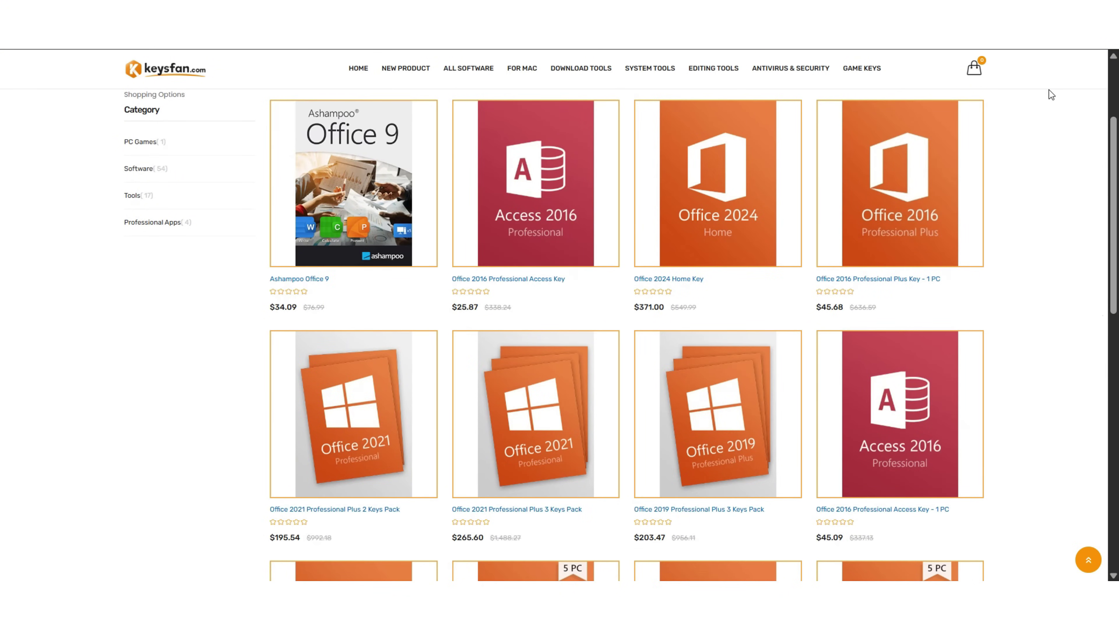
# Add the Windows 11 Professional Key to the cart, apply coupon RKT50, and proceed to checkout.
pyautogui.scroll(-5, 1049, 90)
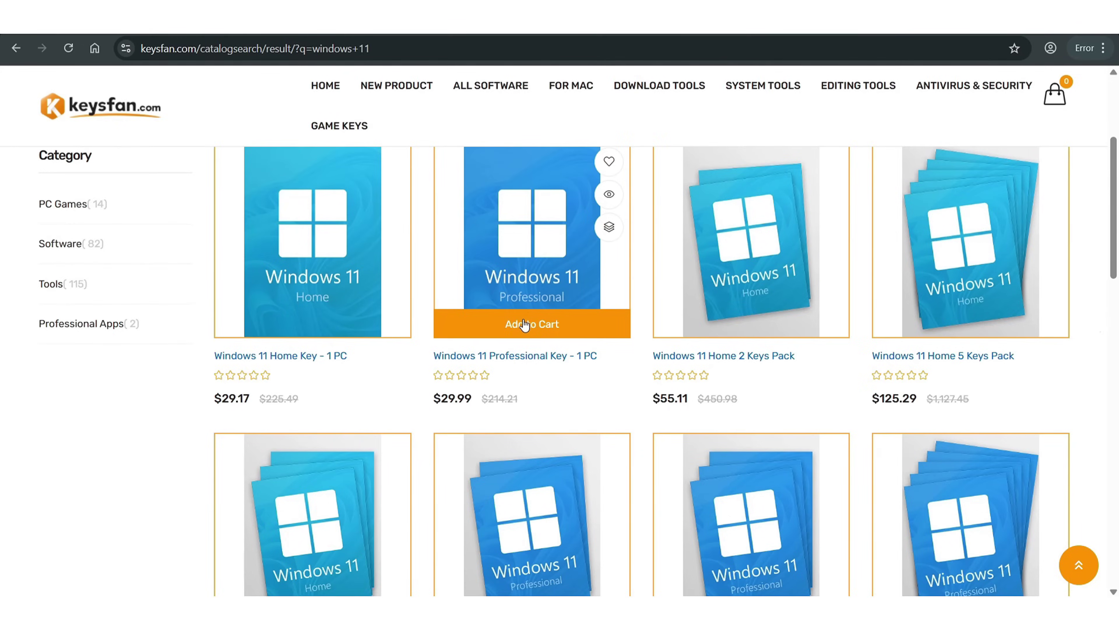
pyautogui.click(524, 327)
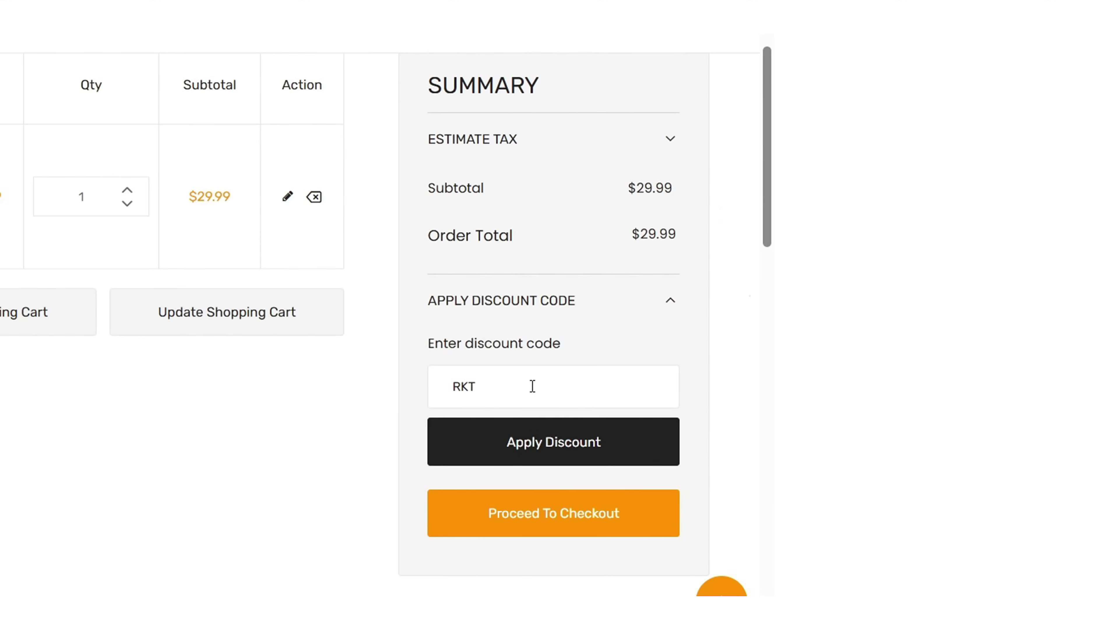
pyautogui.write('50')
pyautogui.press('Return')
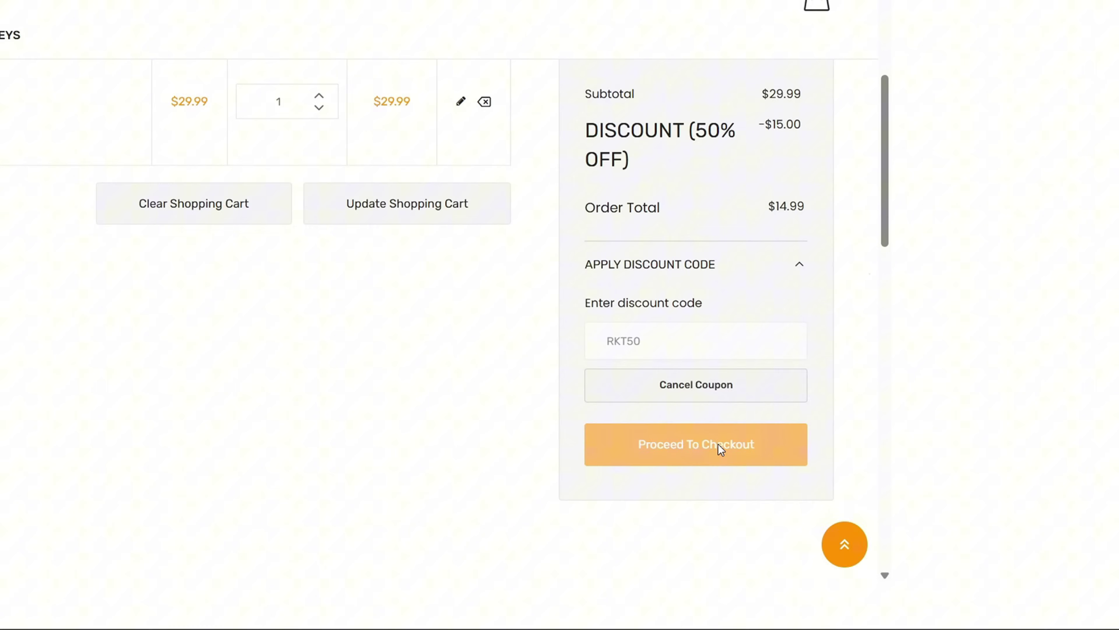
pyautogui.click(648, 507)
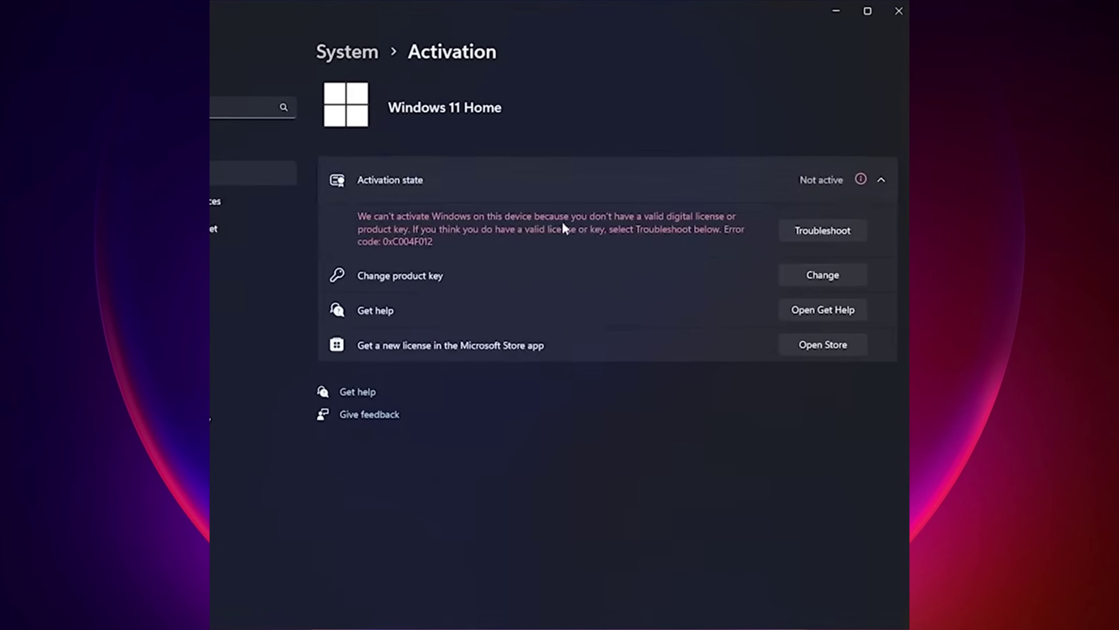
# Paste the purchased product key into Change product key and submit it for activation.
pyautogui.click(823, 274)
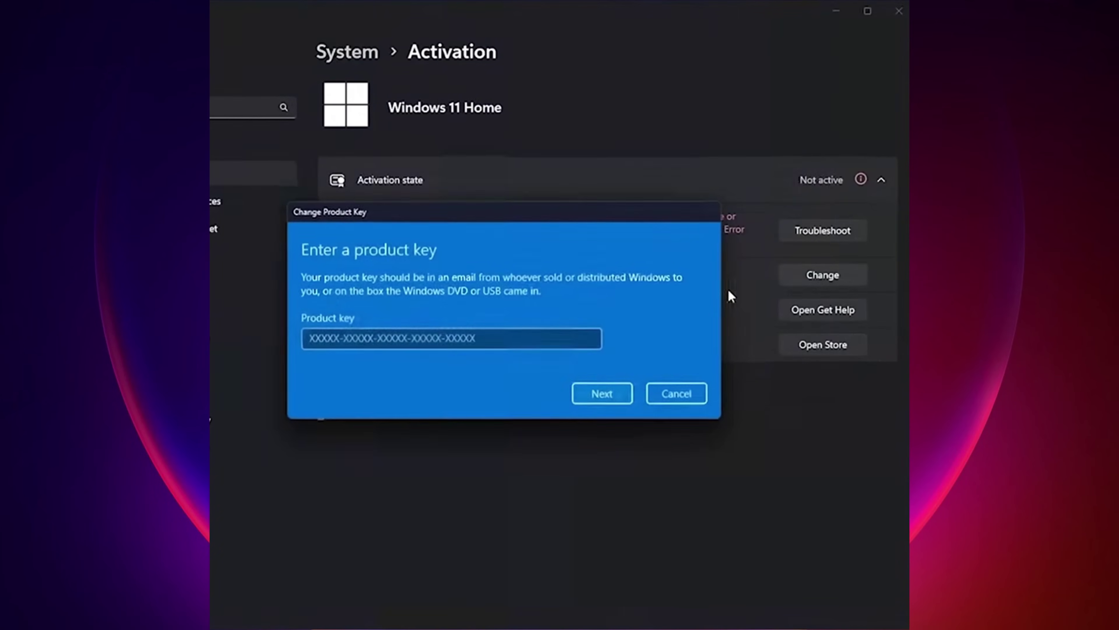
pyautogui.rightClick(348, 337)
pyautogui.click(385, 352)
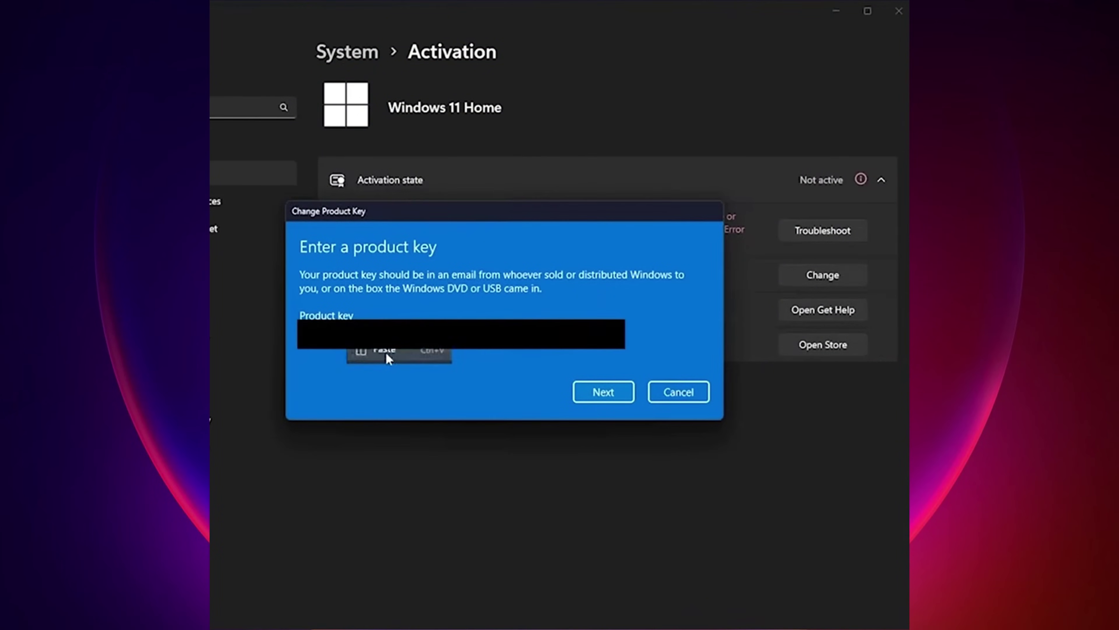
pyautogui.click(610, 392)
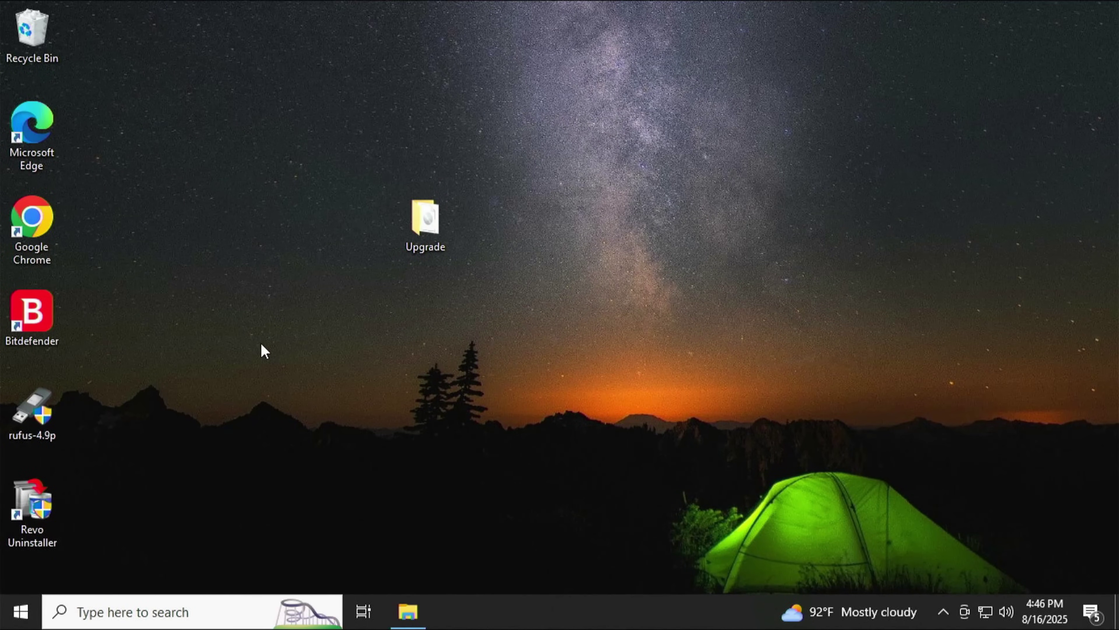
# Launch Chrome and run a Google search for 'flyby11'.
pyautogui.click(36, 227)
pyautogui.click(35, 225)
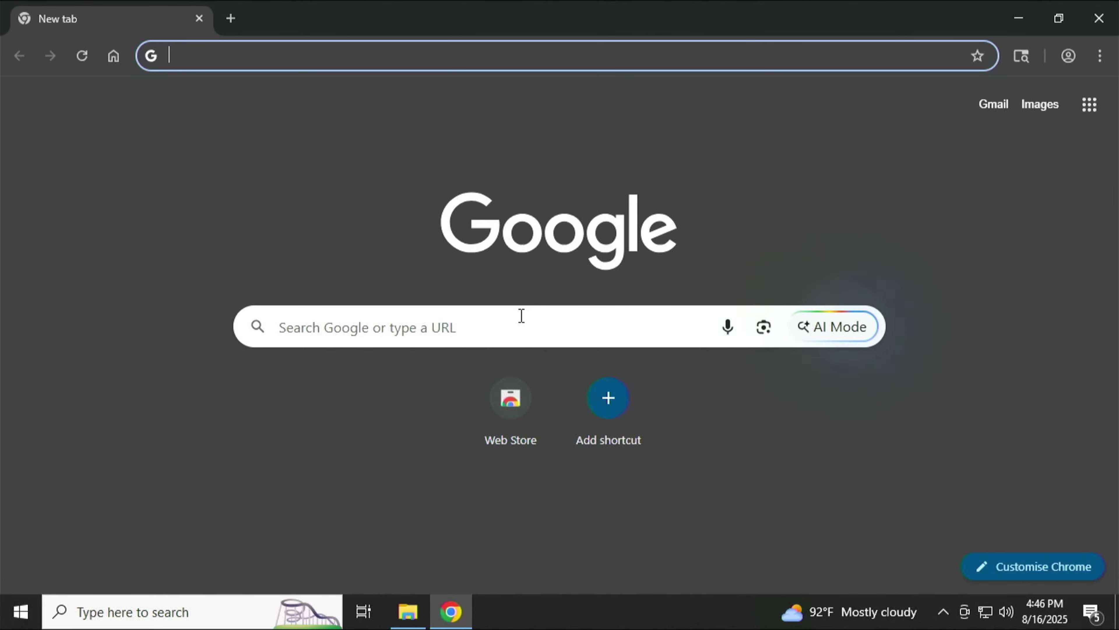
pyautogui.click(518, 318)
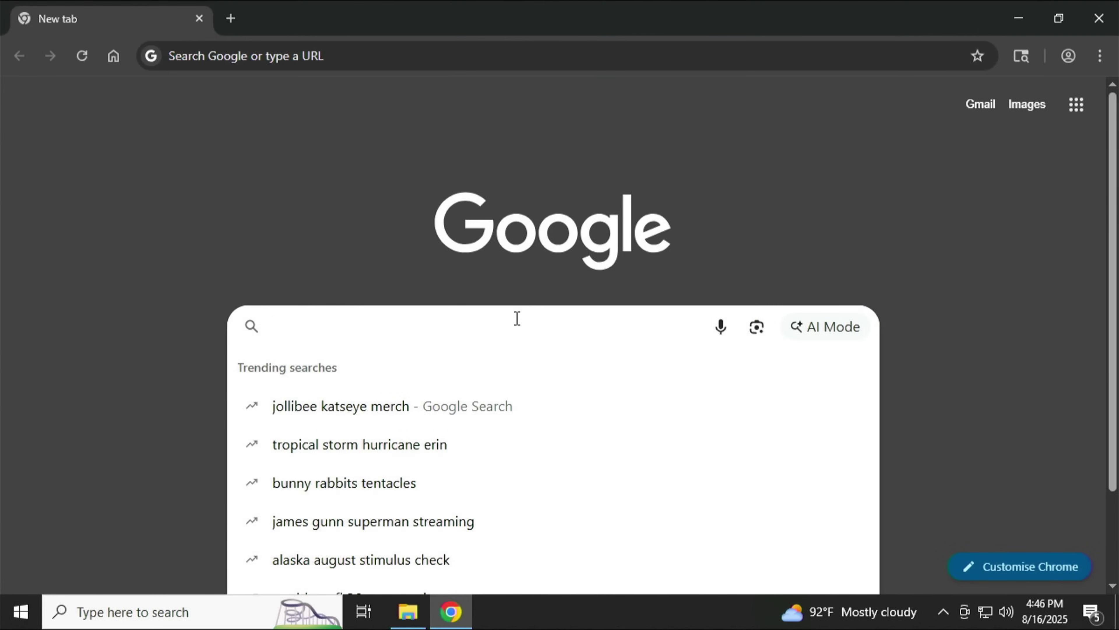
pyautogui.write('flyby')
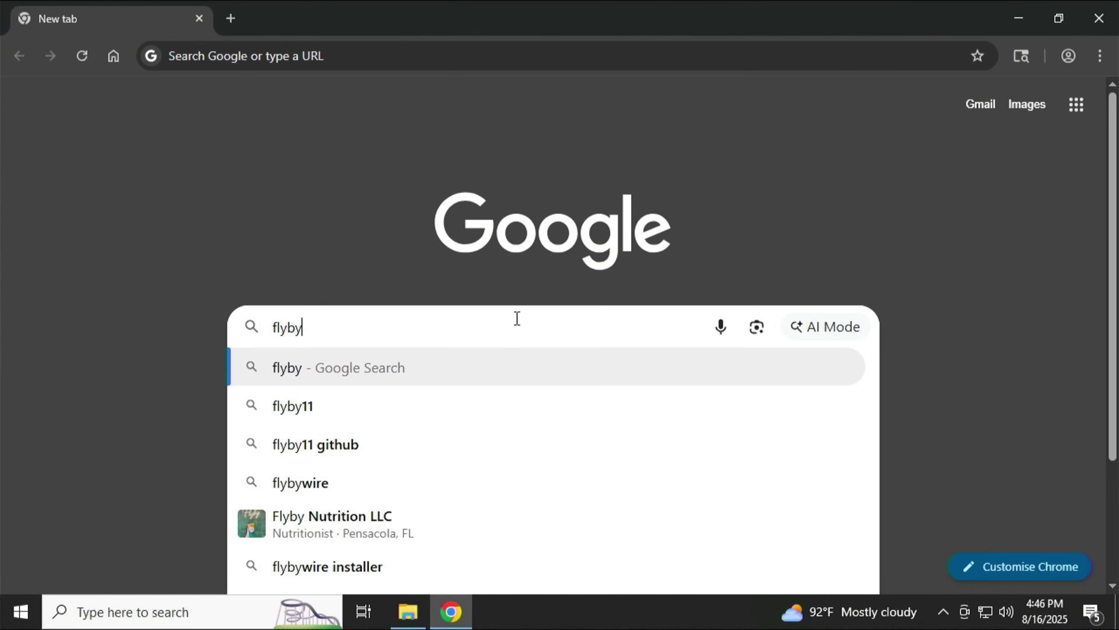
pyautogui.write('11')
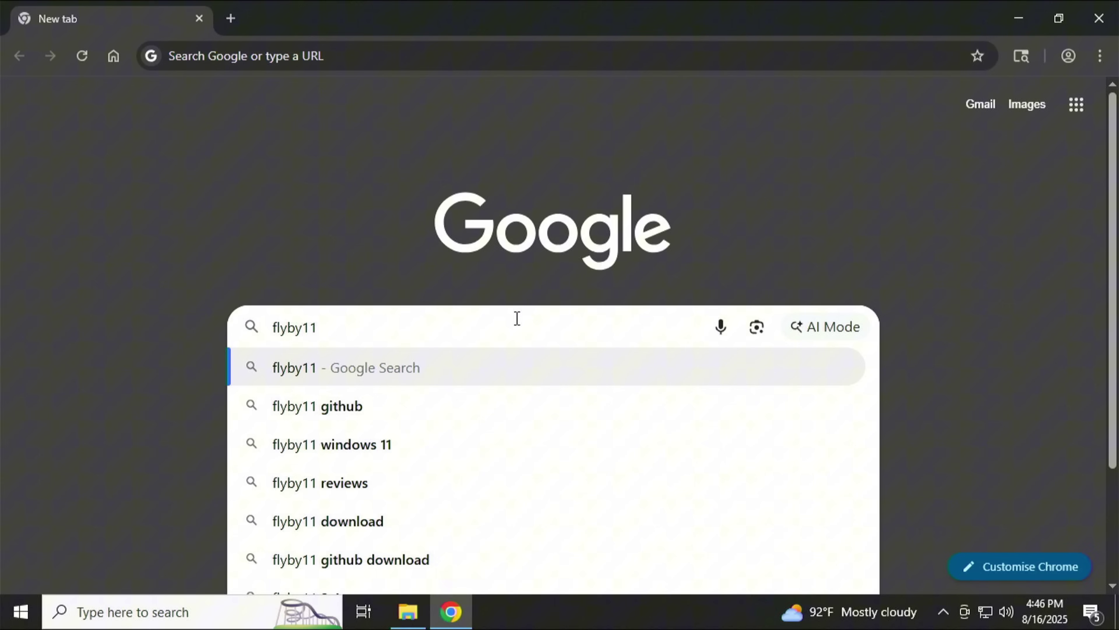
pyautogui.press('Return')
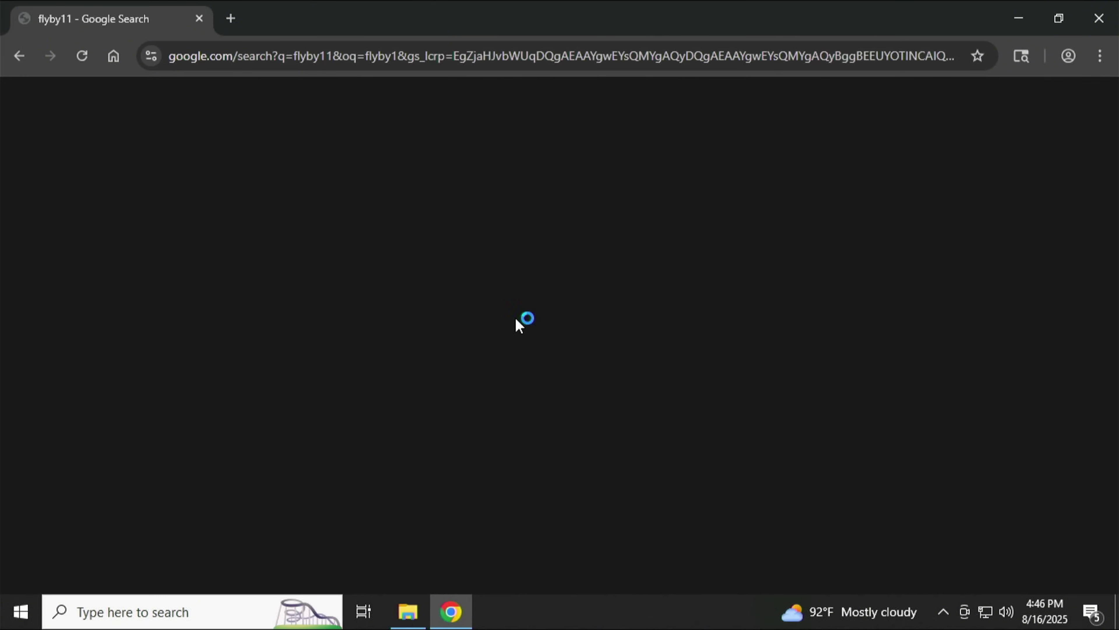
# Open the builtbybel/Flyby11 GitHub repository and its Flyoobe (Flyby11) 1.2 release.
pyautogui.click(385, 269)
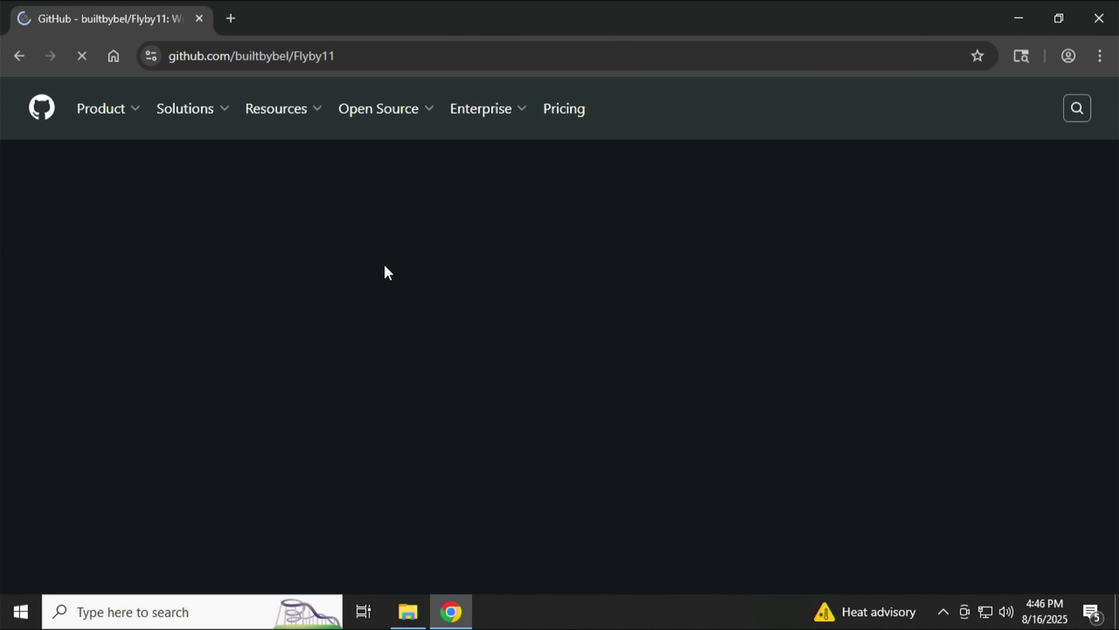
pyautogui.scroll(-5, 981, 391)
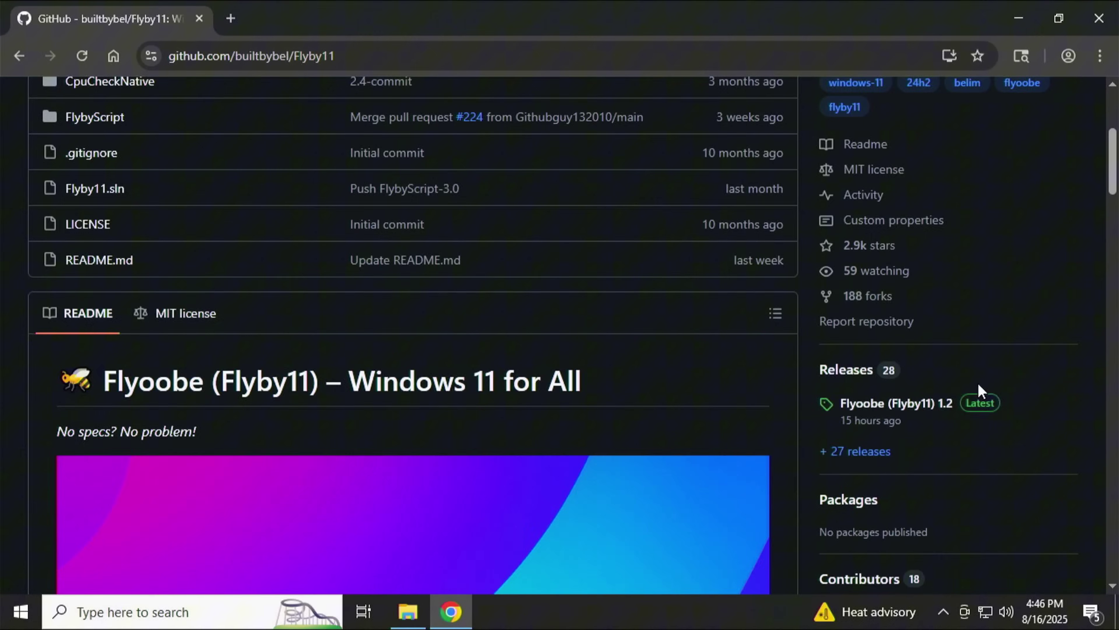
pyautogui.scroll(-3, 979, 391)
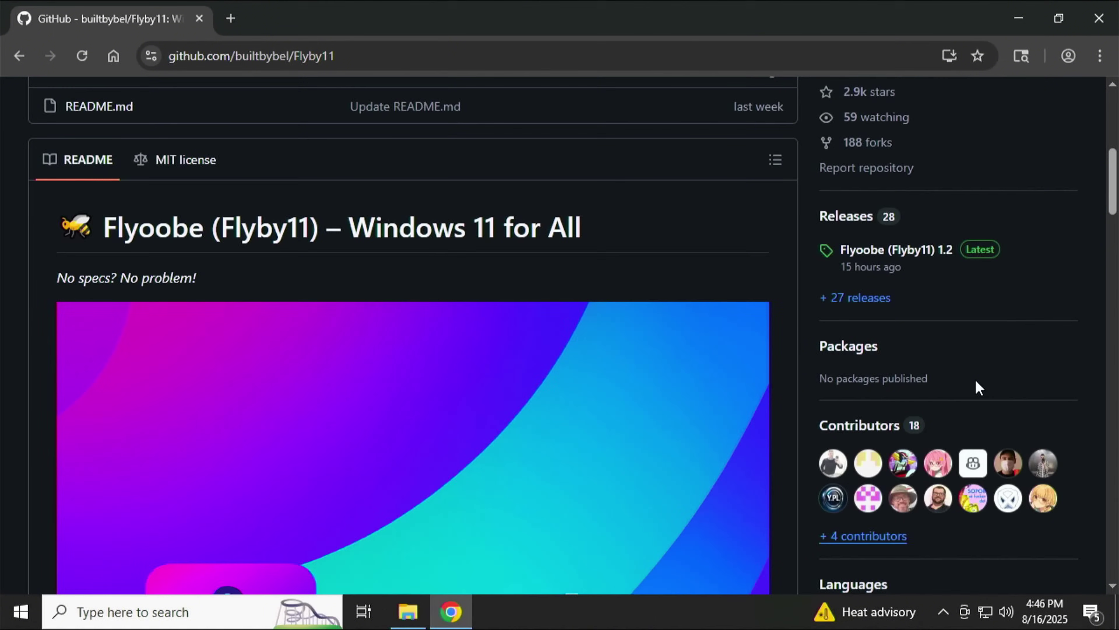
pyautogui.click(915, 261)
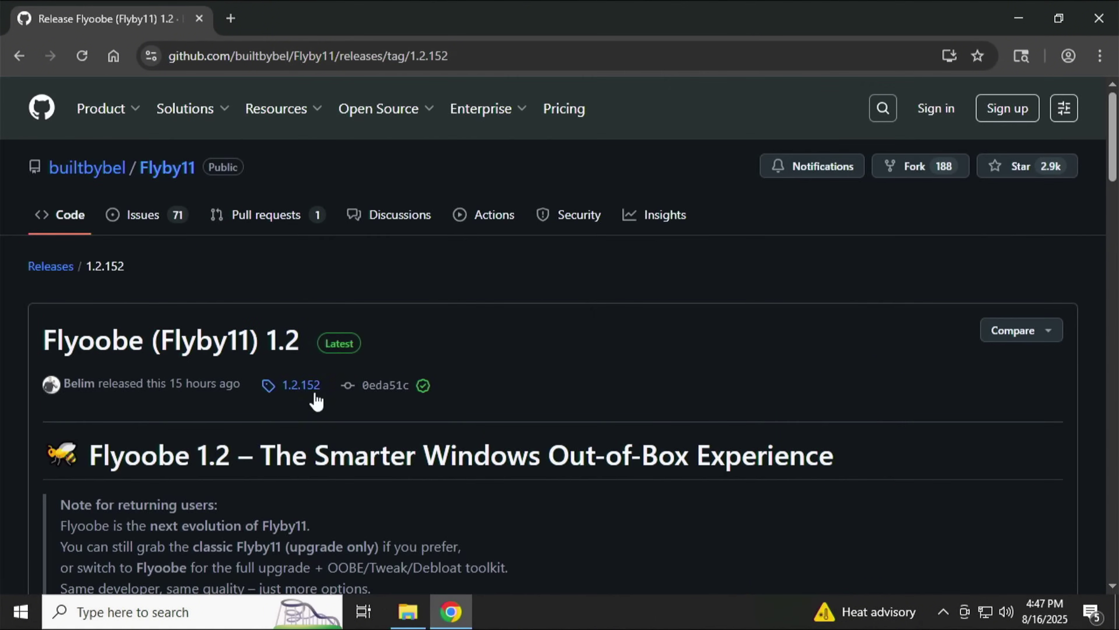
# Download FlyoobeApp.zip from the release and show it in the Downloads folder.
pyautogui.scroll(-5, 295, 393)
pyautogui.scroll(-3, 295, 395)
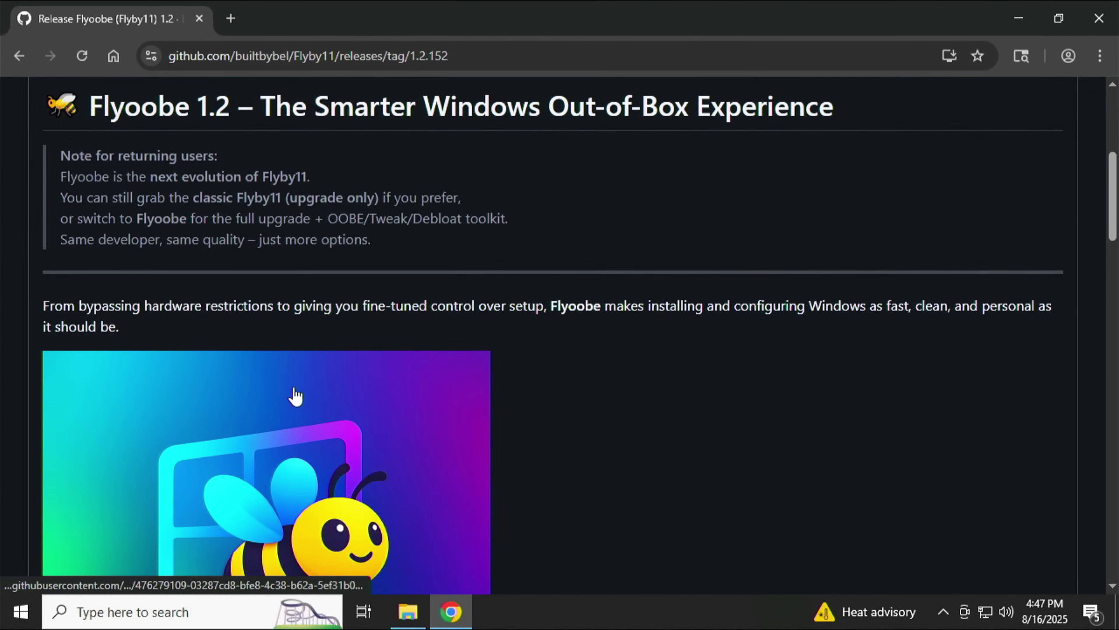
pyautogui.scroll(-12, 295, 395)
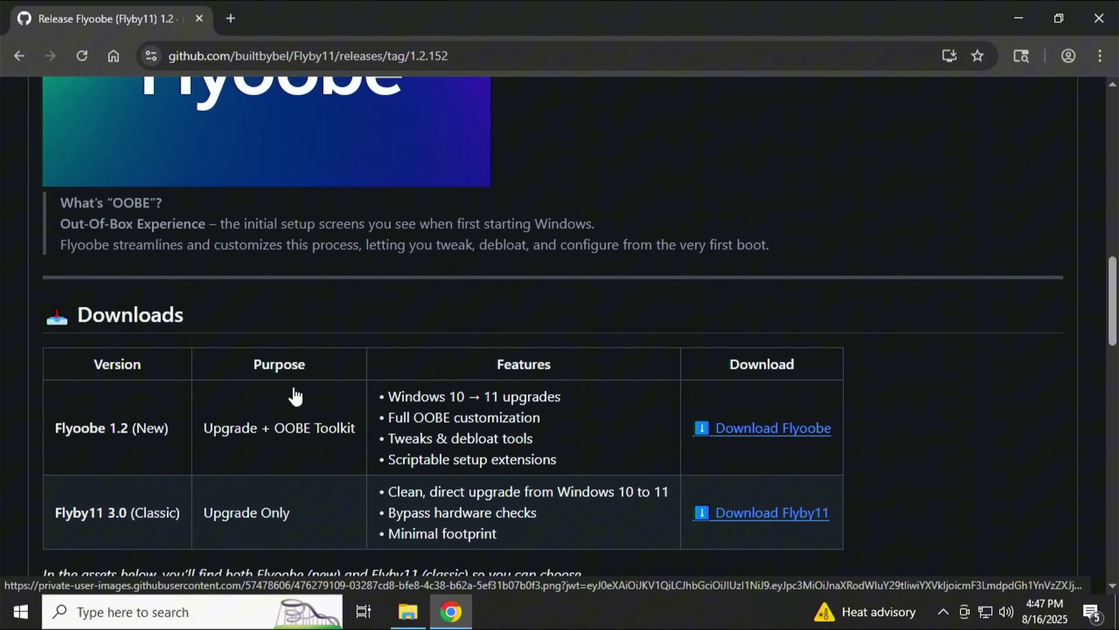
pyautogui.scroll(-4, 293, 388)
pyautogui.scroll(2, 294, 388)
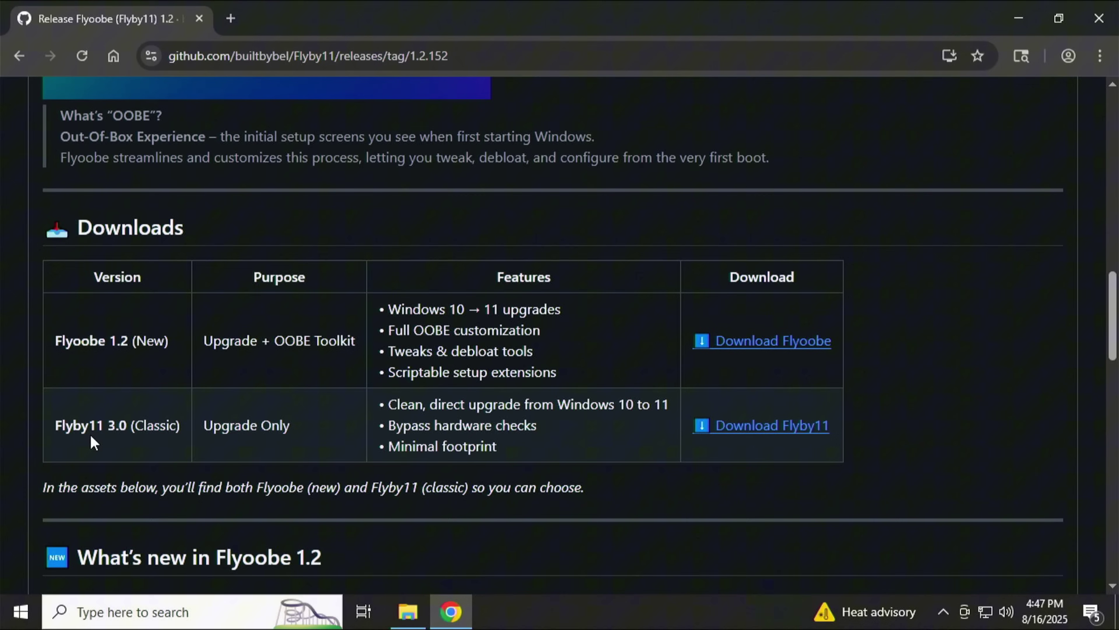
pyautogui.click(790, 351)
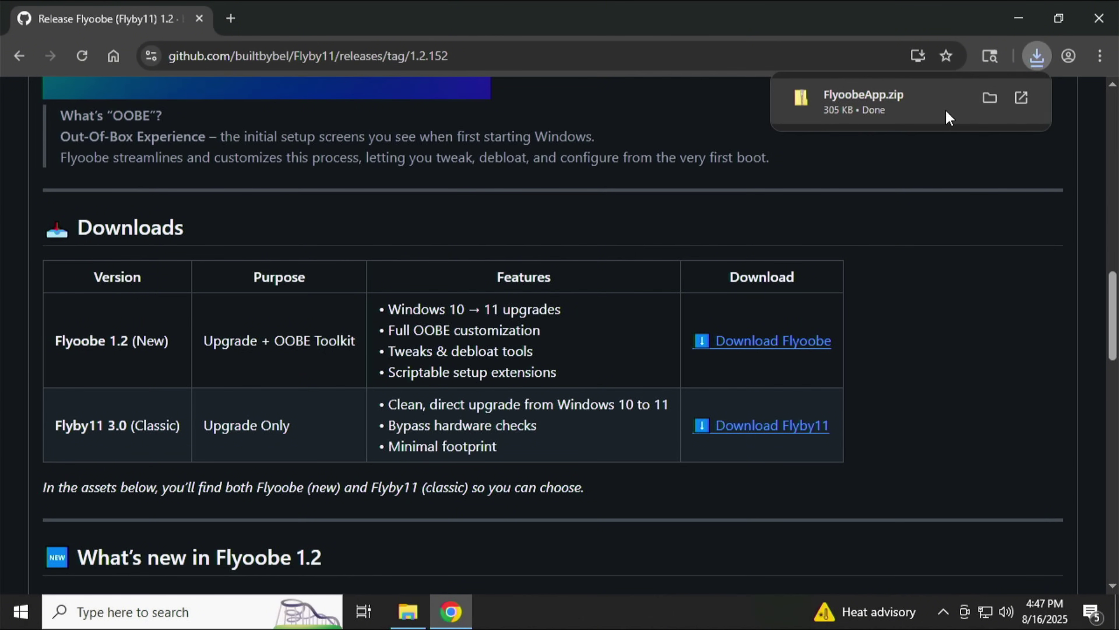
pyautogui.click(989, 98)
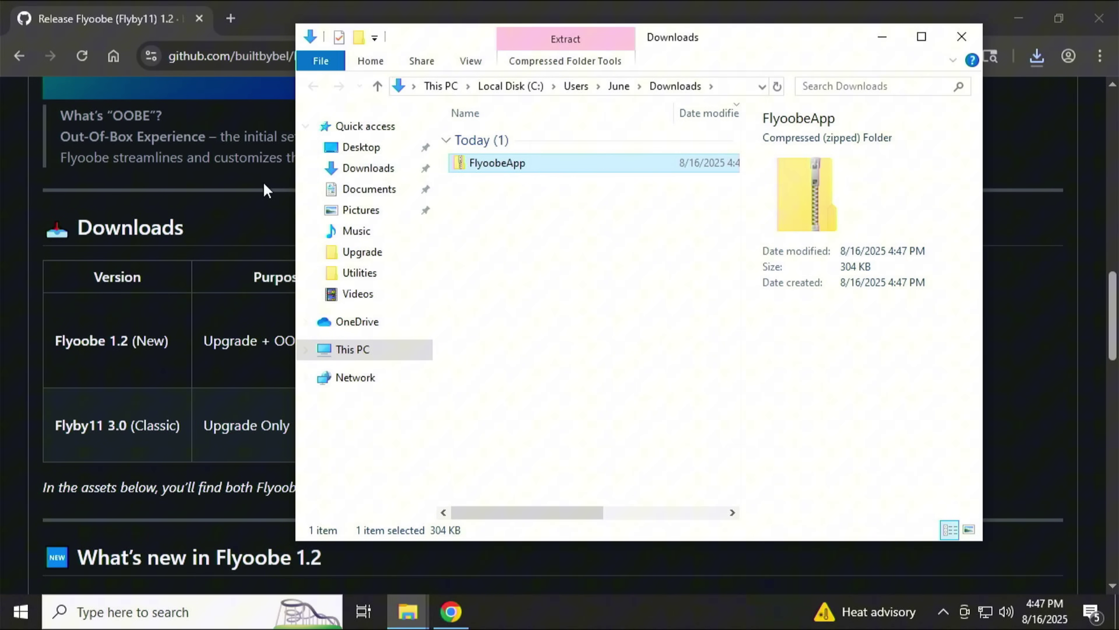
pyautogui.click(114, 55)
pyautogui.click(383, 326)
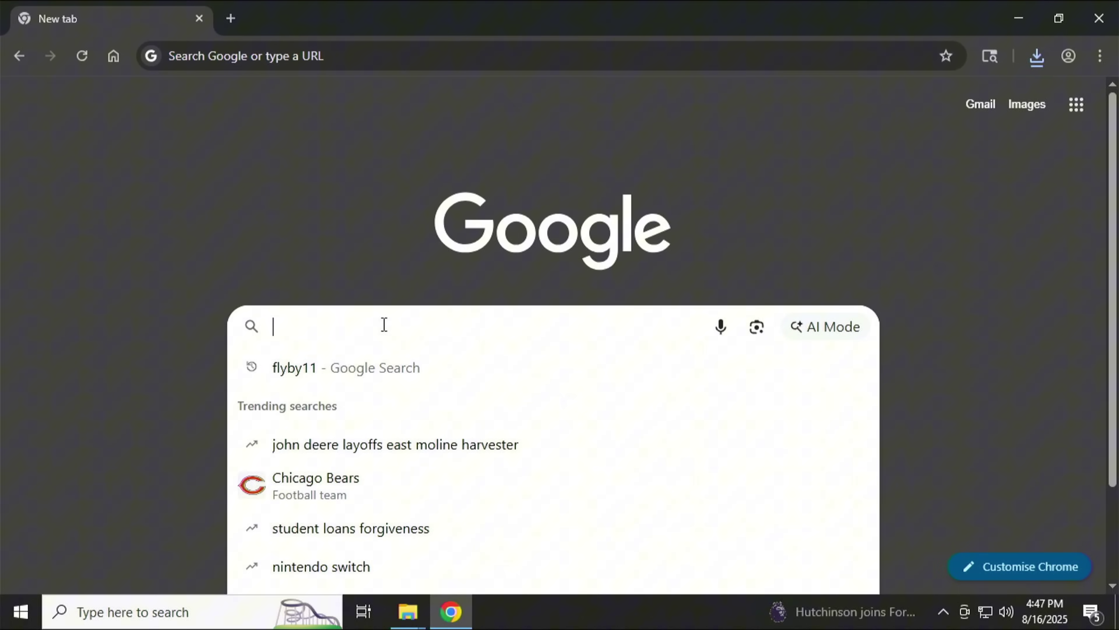
# Search 'download windows 11' and open Microsoft's Download Windows 11 page.
pyautogui.write('down')
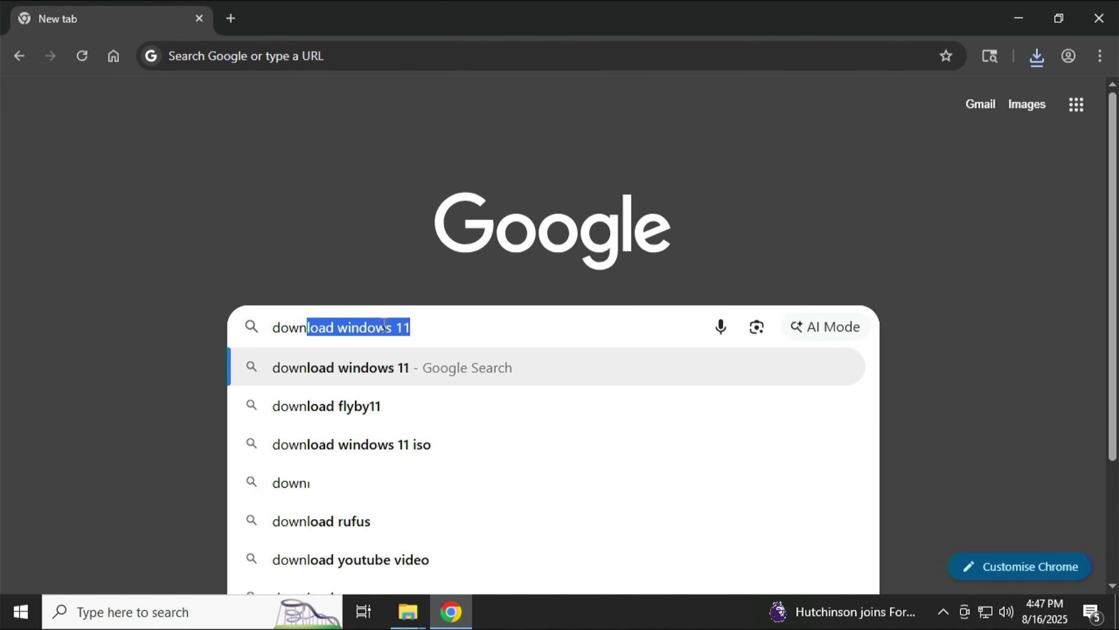
pyautogui.write('loa')
pyautogui.press('Return')
pyautogui.click(229, 275)
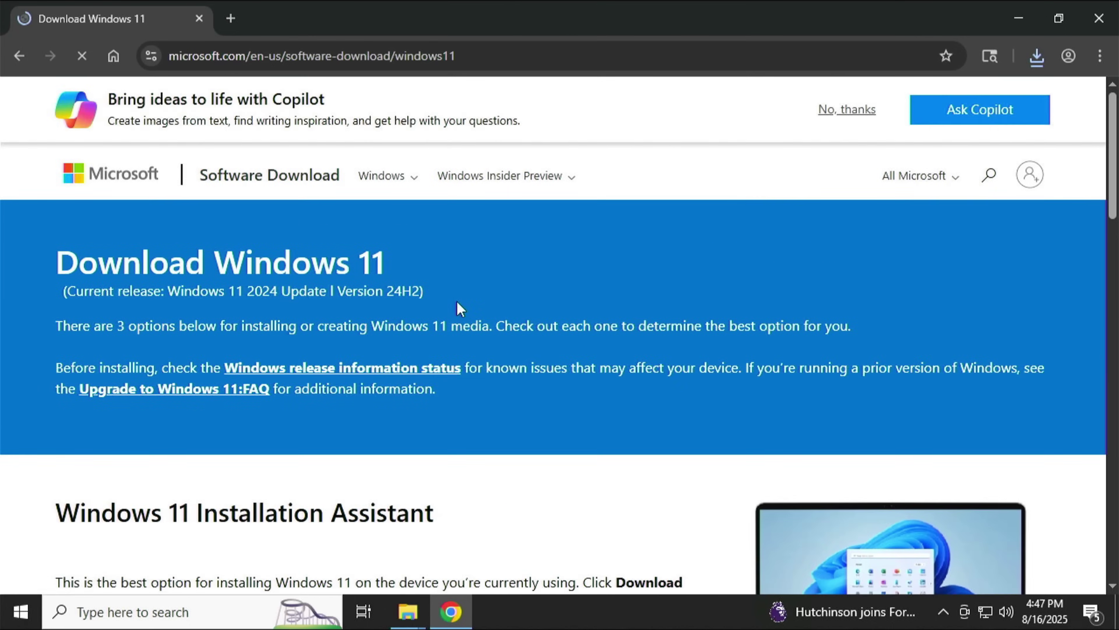
# Download mediacreationtool.exe under Create Installation Media and show it in Downloads.
pyautogui.scroll(-10, 250, 328)
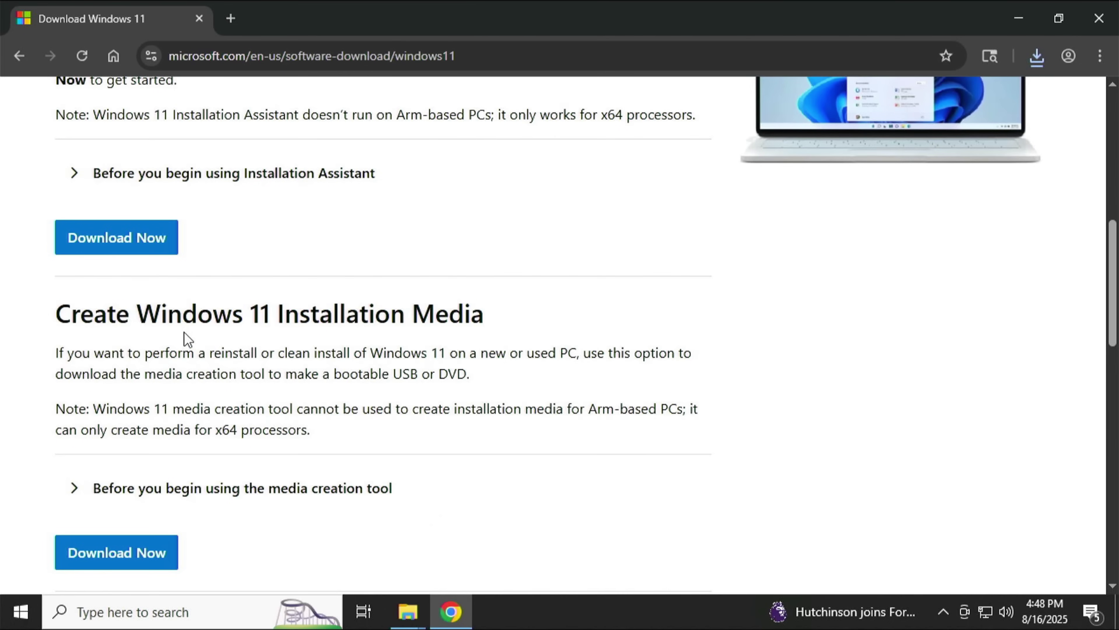
pyautogui.scroll(-4, 354, 319)
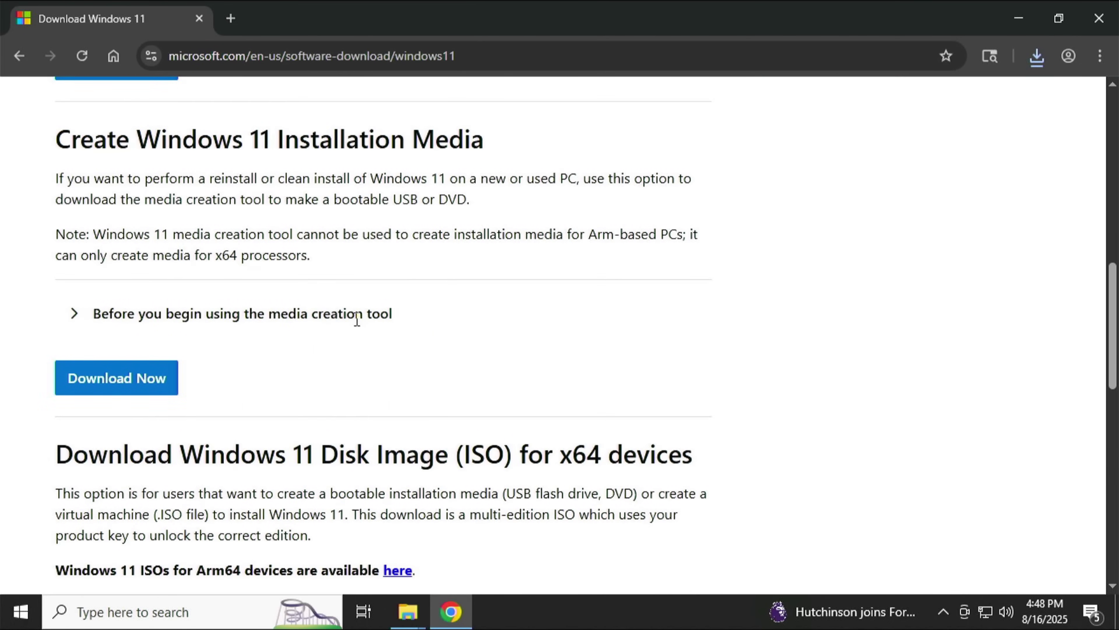
pyautogui.click(147, 382)
pyautogui.click(1037, 56)
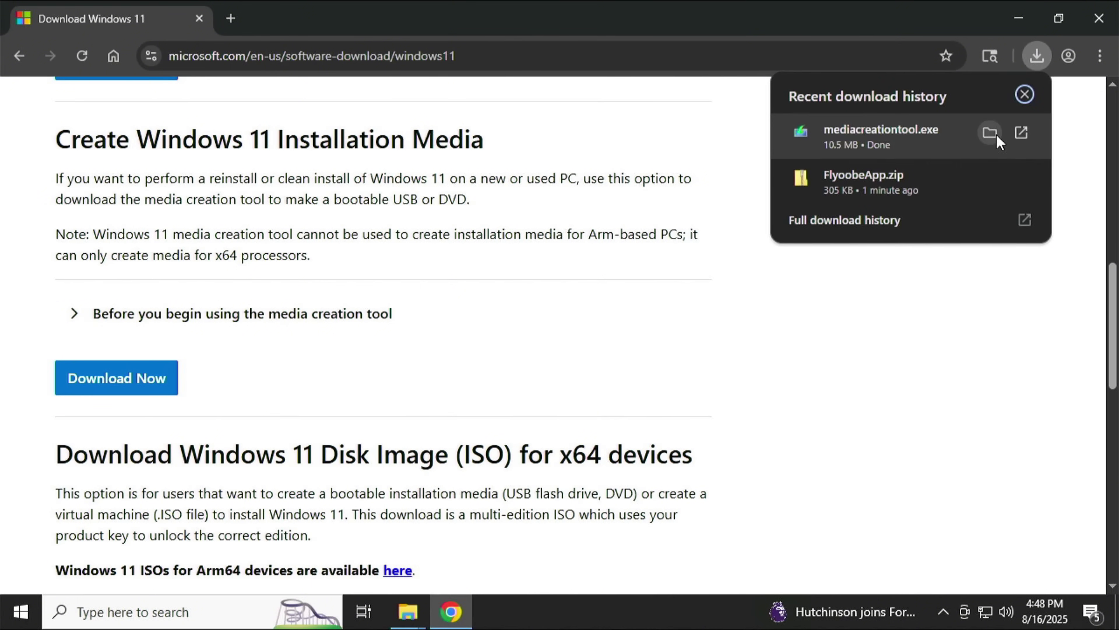
pyautogui.click(991, 132)
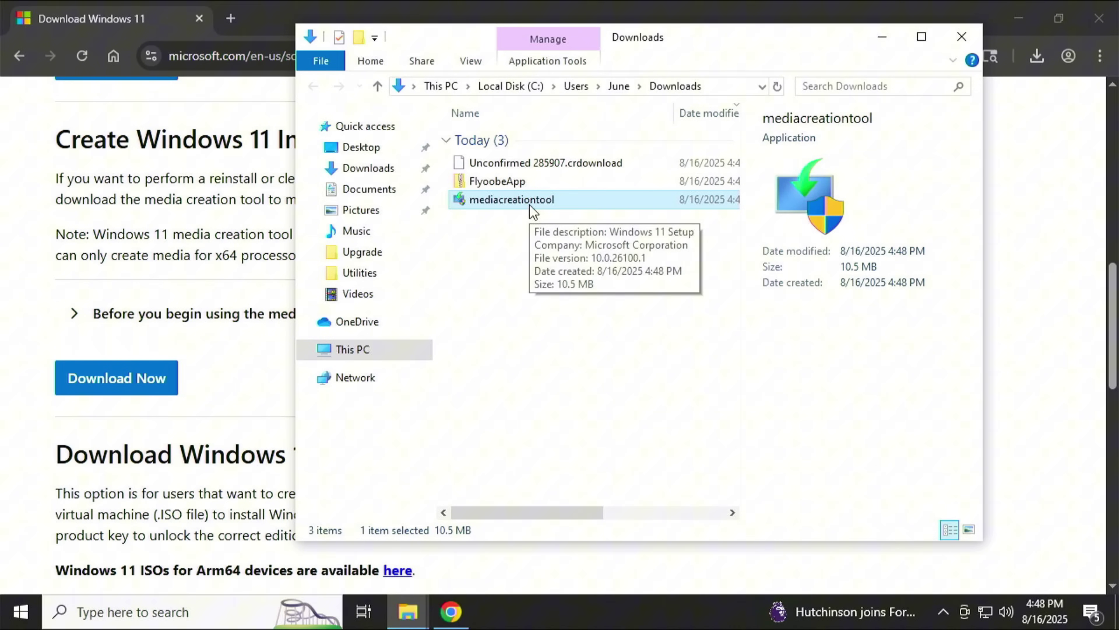
# Close Chrome and the extra Explorer window, then run mediacreationtool with administrator approval.
pyautogui.click(1109, 17)
pyautogui.click(1108, 17)
pyautogui.click(959, 35)
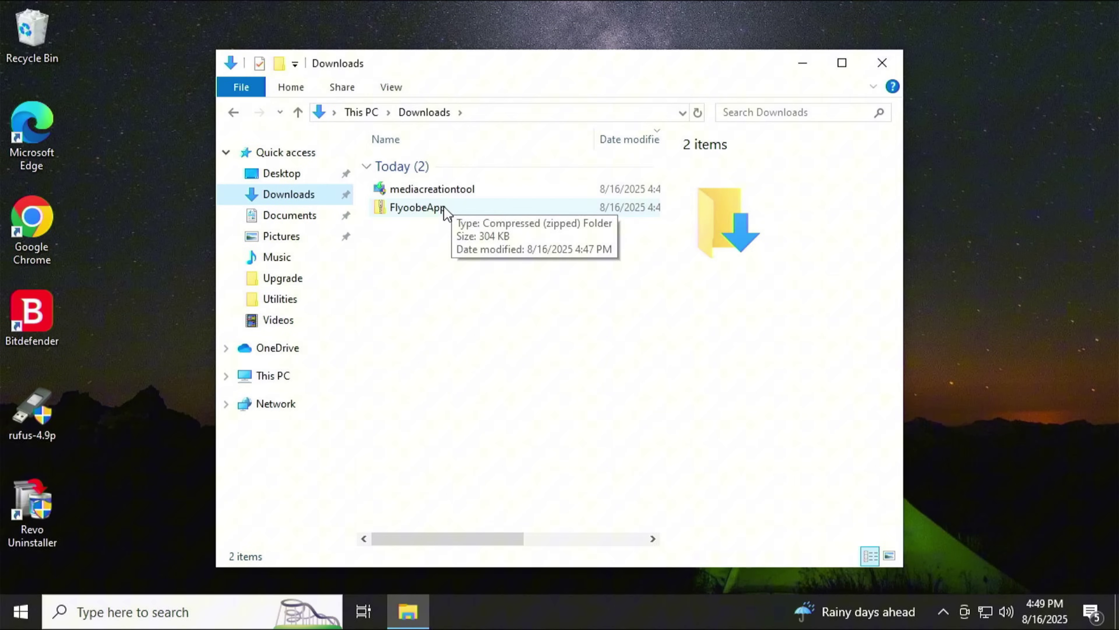
pyautogui.doubleClick(446, 191)
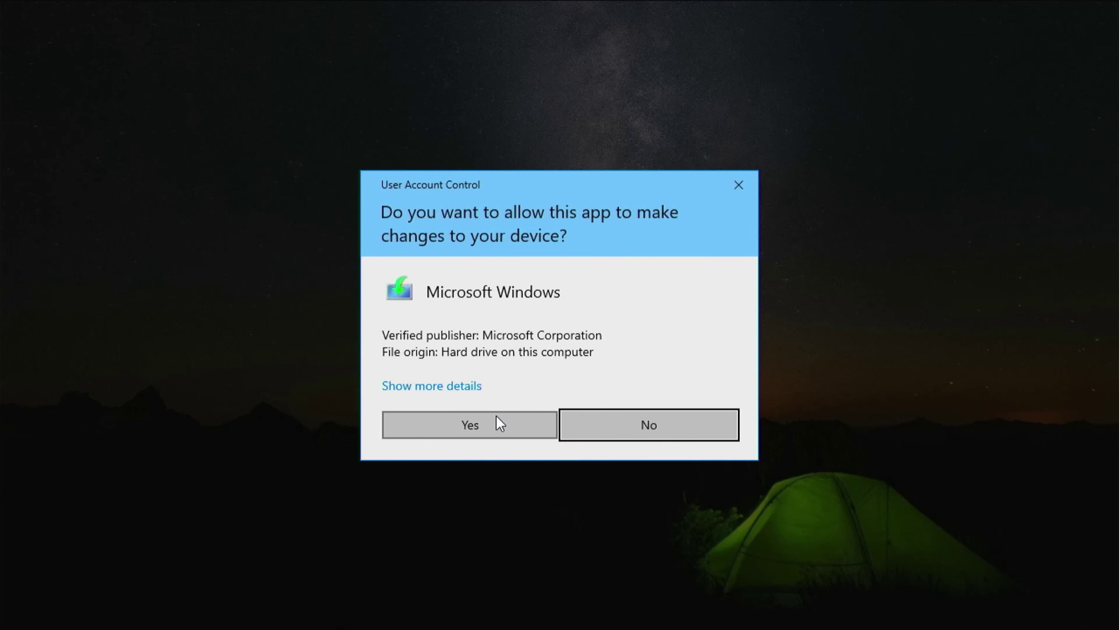
pyautogui.click(497, 420)
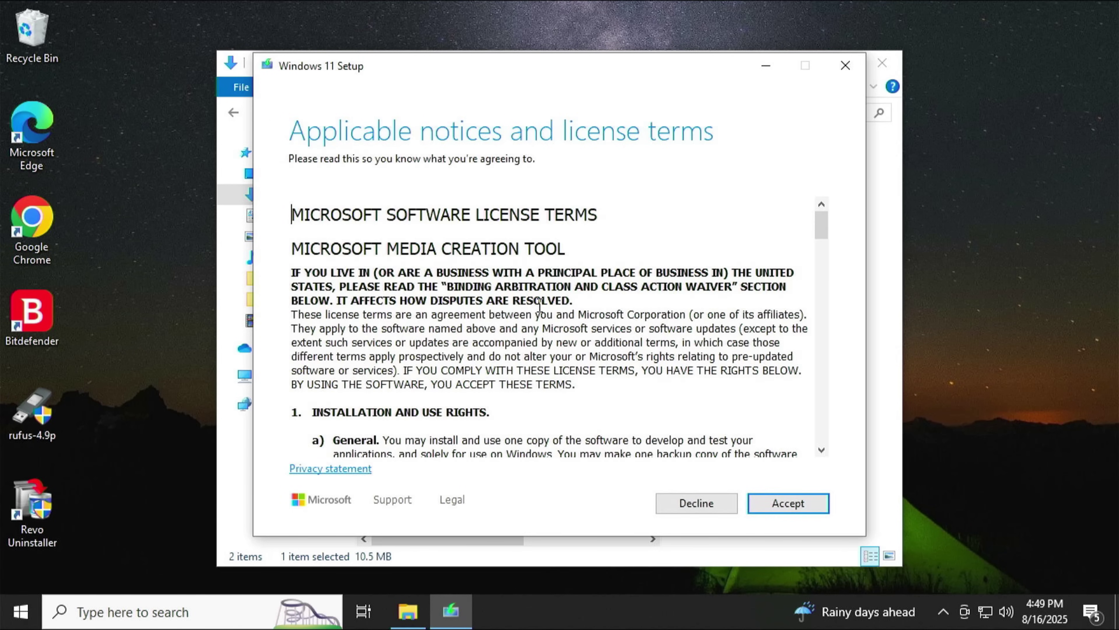
# Accept the terms, keep the default edition, and save a Windows ISO named 'Windows' in Downloads.
pyautogui.click(801, 512)
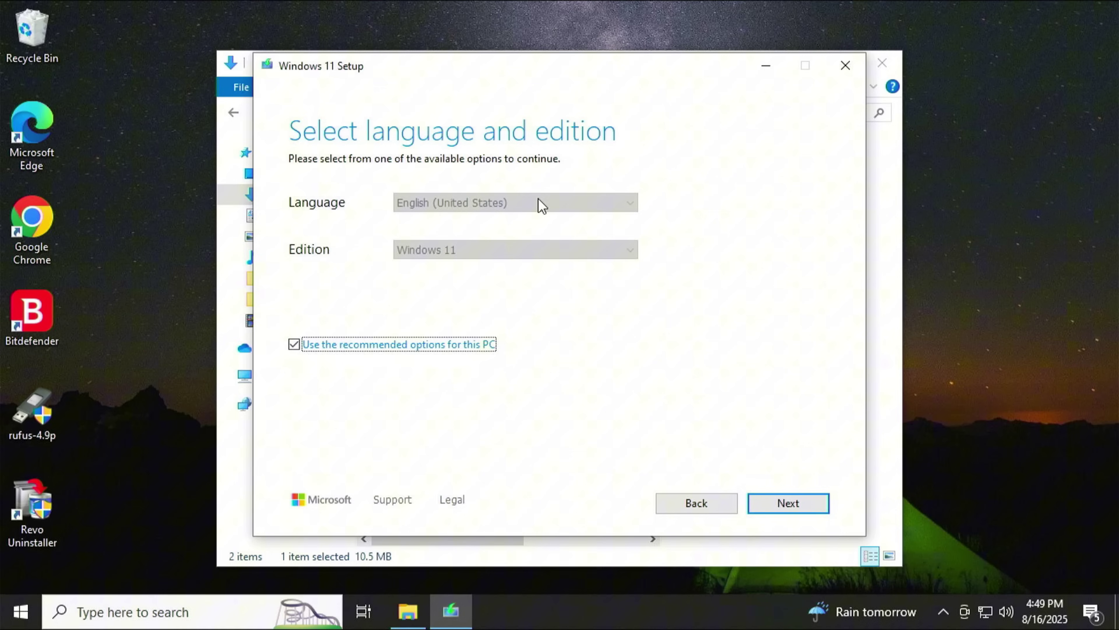
pyautogui.click(801, 503)
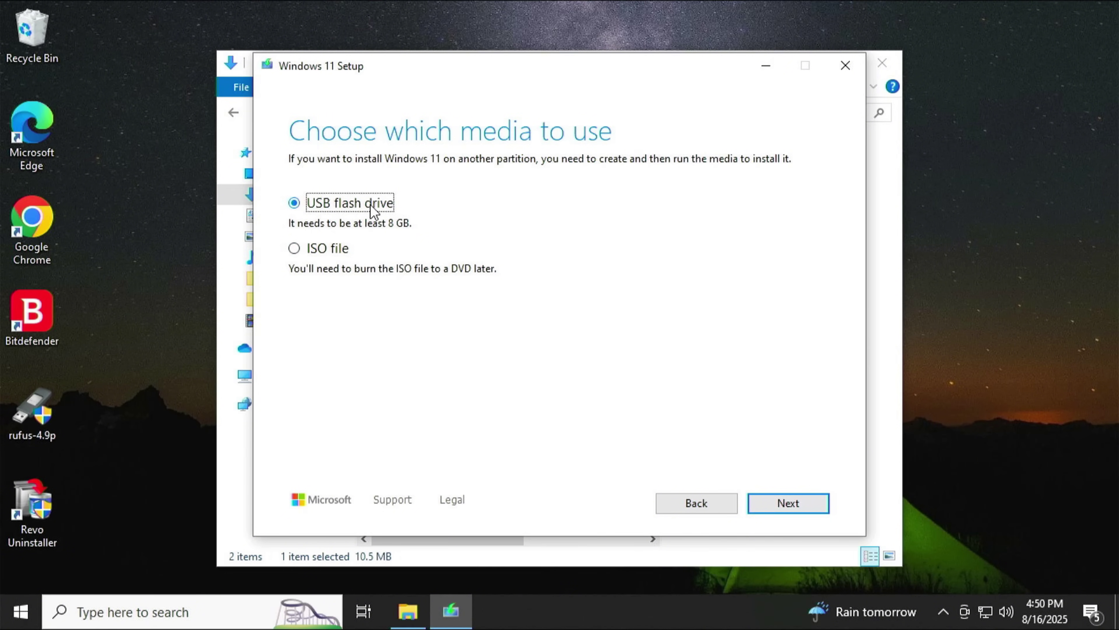
pyautogui.click(296, 249)
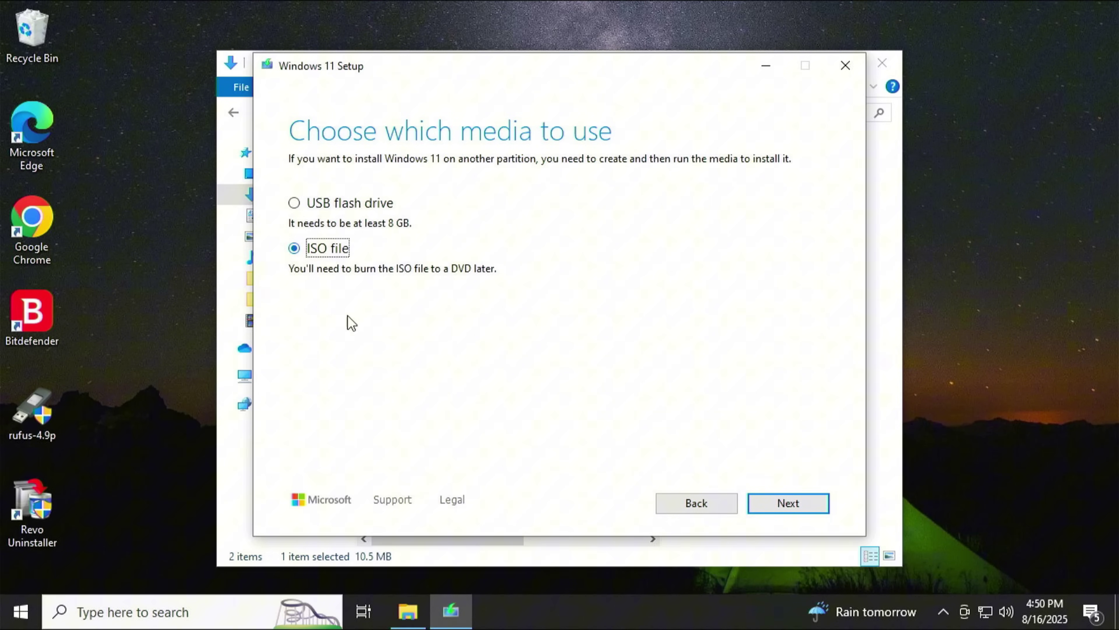
pyautogui.click(795, 505)
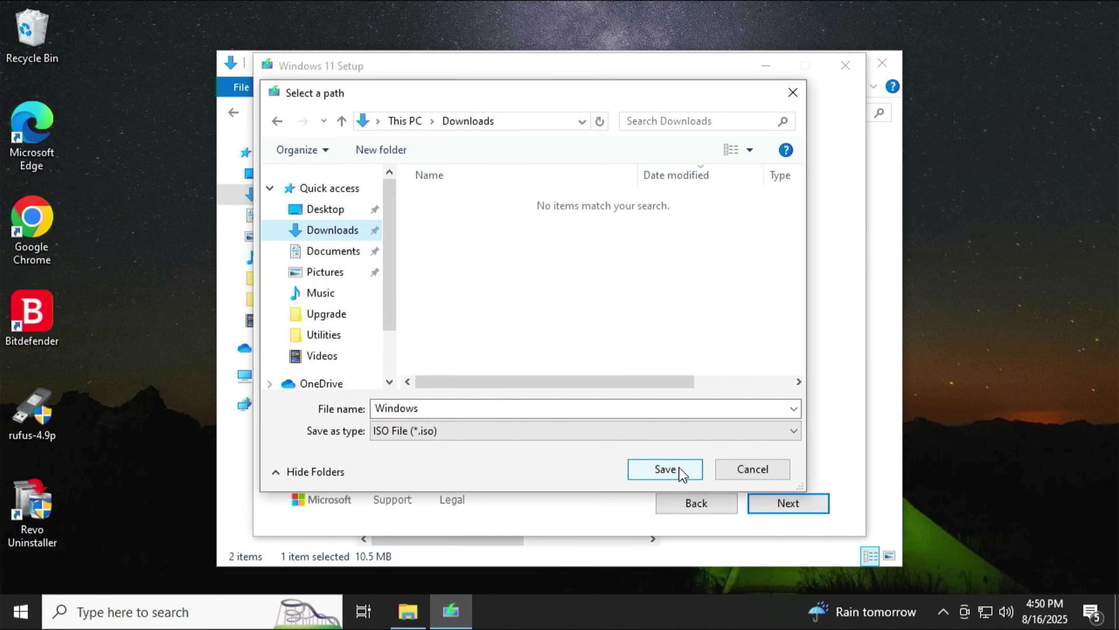
pyautogui.click(665, 469)
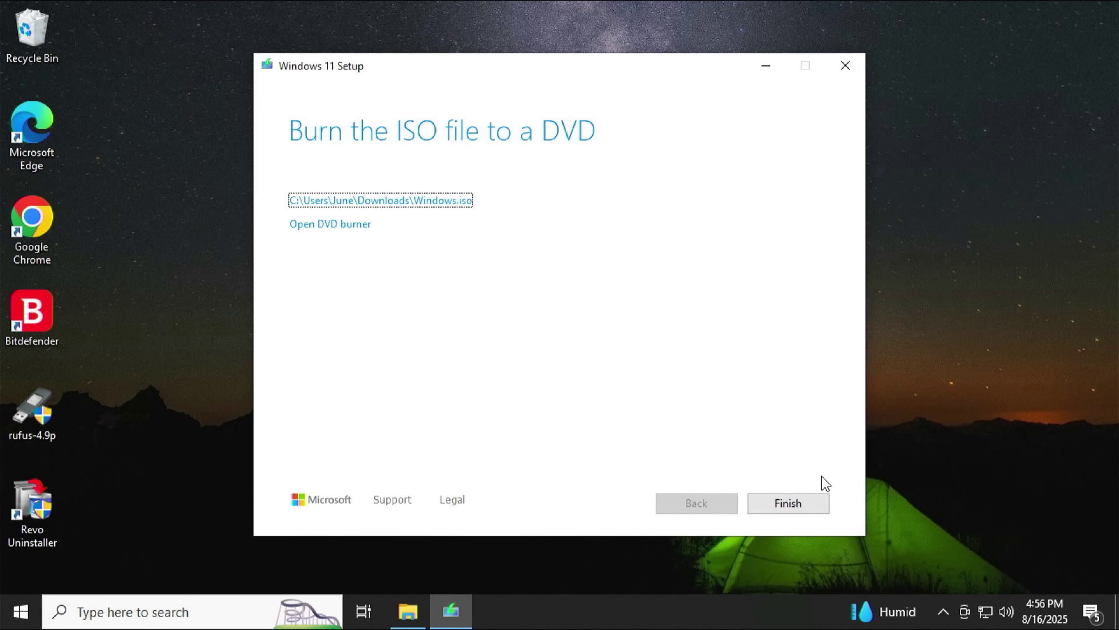
pyautogui.click(807, 506)
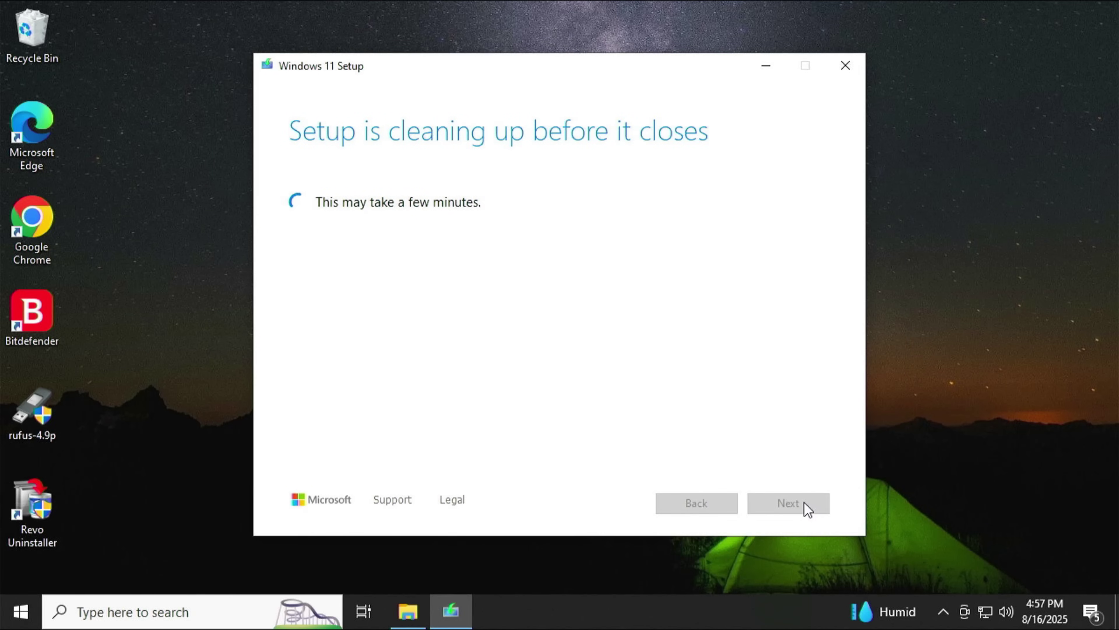
pyautogui.click(292, 199)
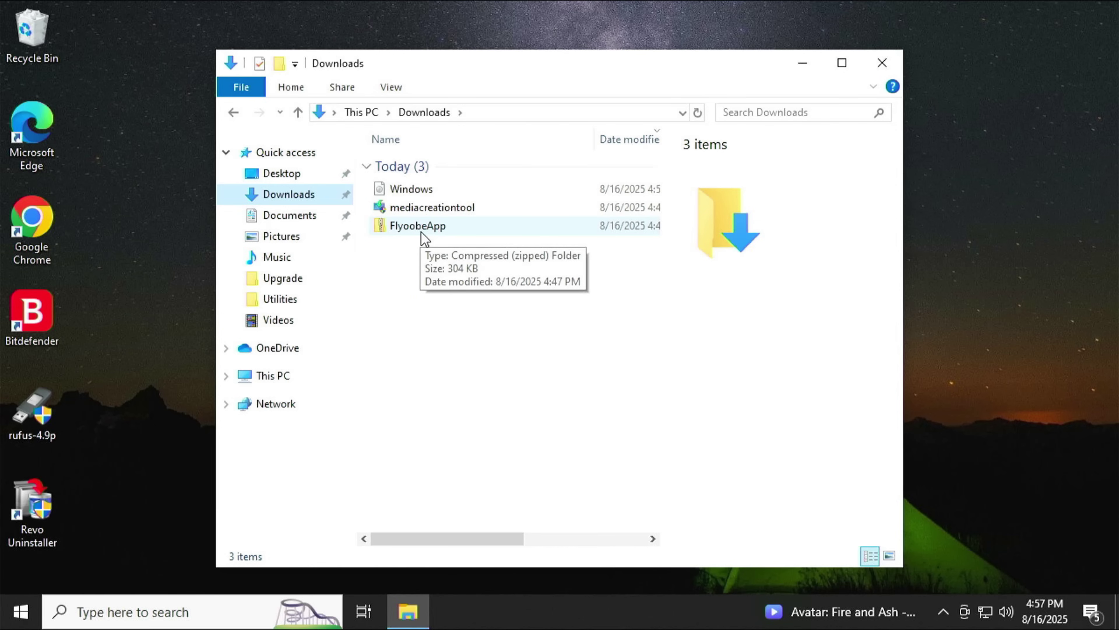
# Delete mediacreationtool and cut the Windows ISO and FlyoobeApp zip from Downloads.
pyautogui.rightClick(425, 207)
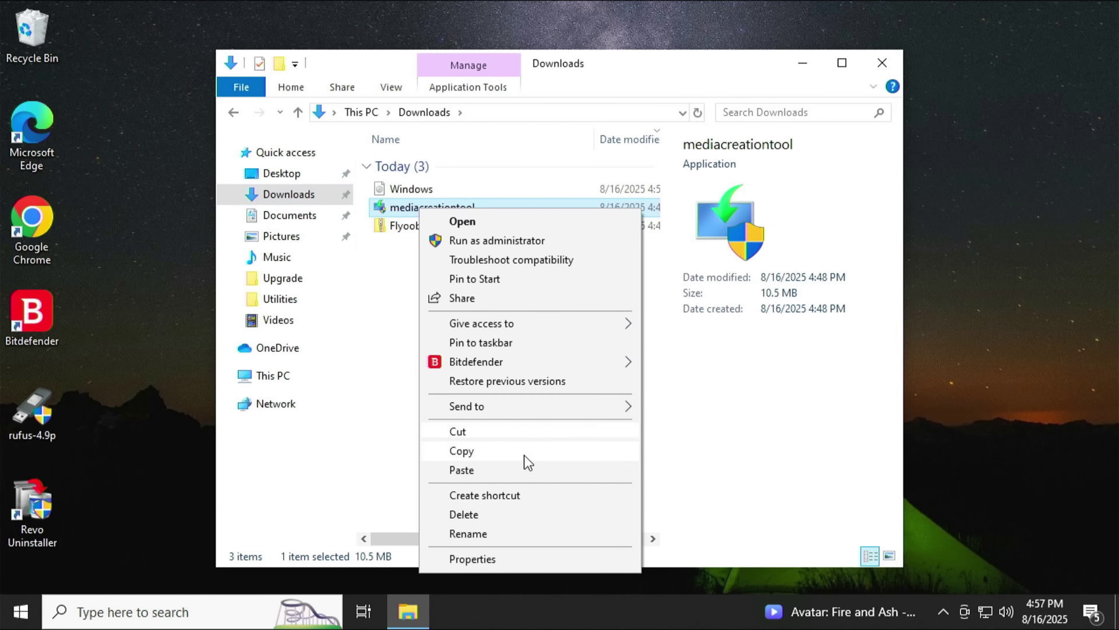
pyautogui.click(490, 517)
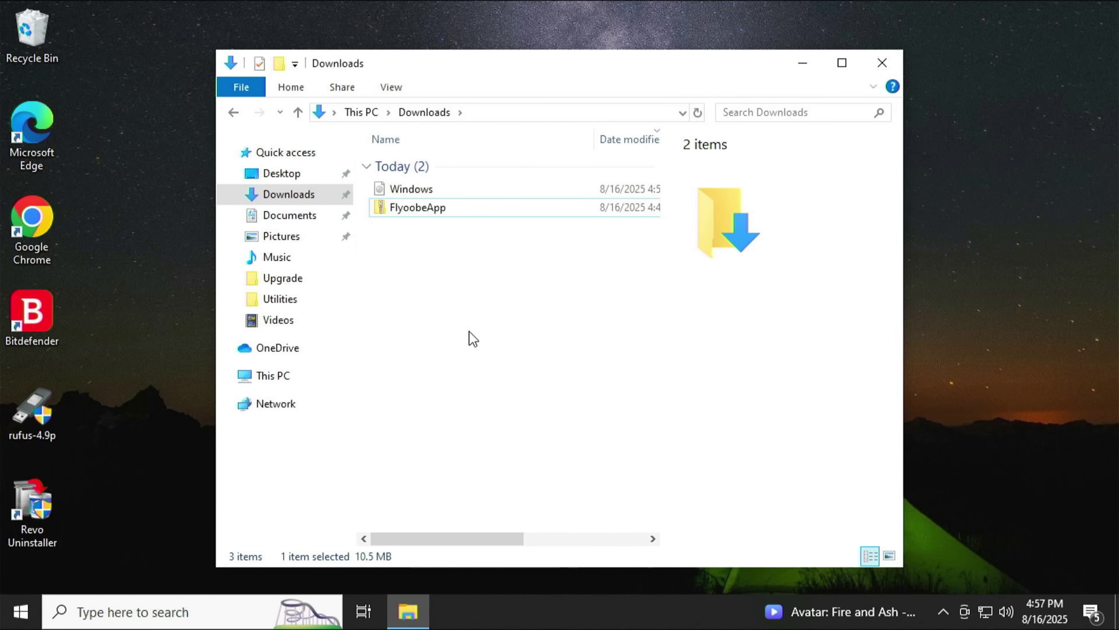
pyautogui.moveTo(439, 265); pyautogui.dragTo(407, 181)
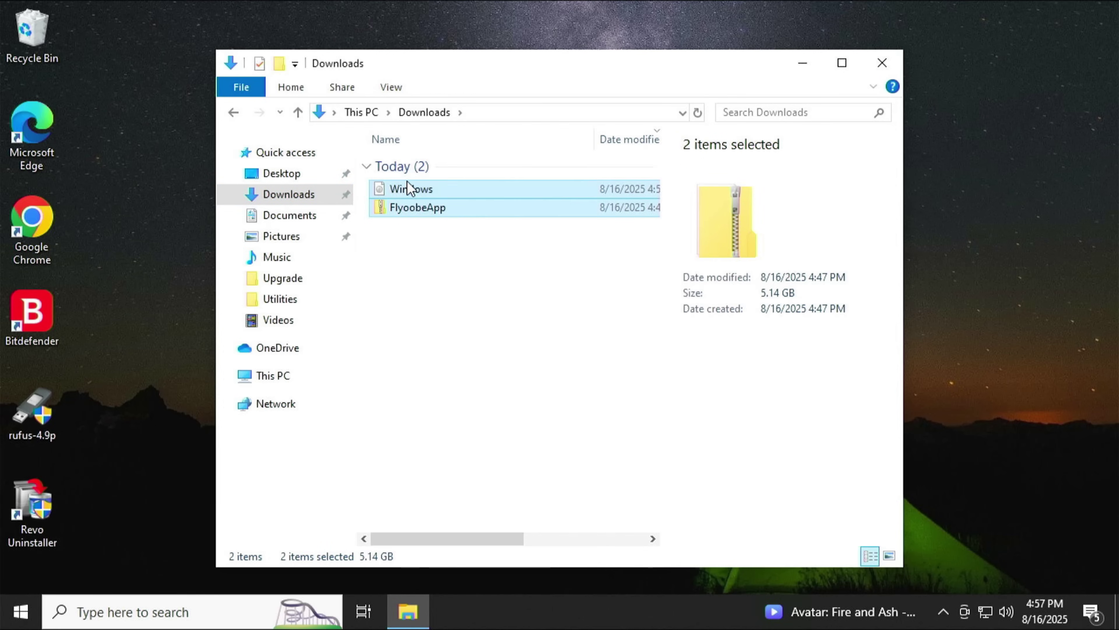
pyautogui.rightClick(410, 199)
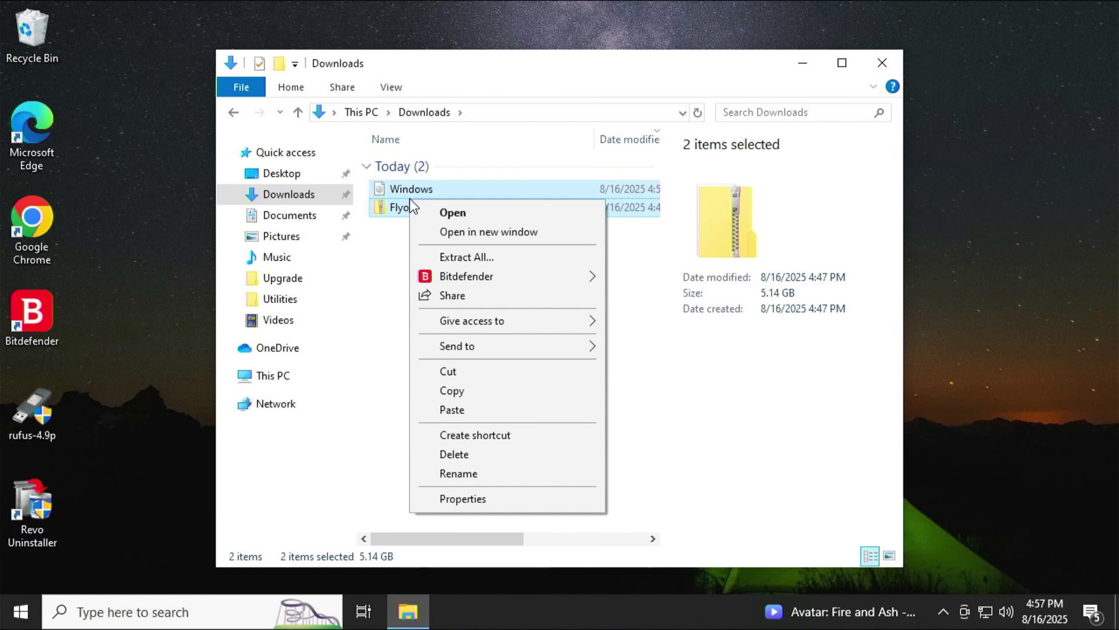
pyautogui.click(459, 371)
# Paste both files into the desktop Upgrade folder.
pyautogui.click(803, 63)
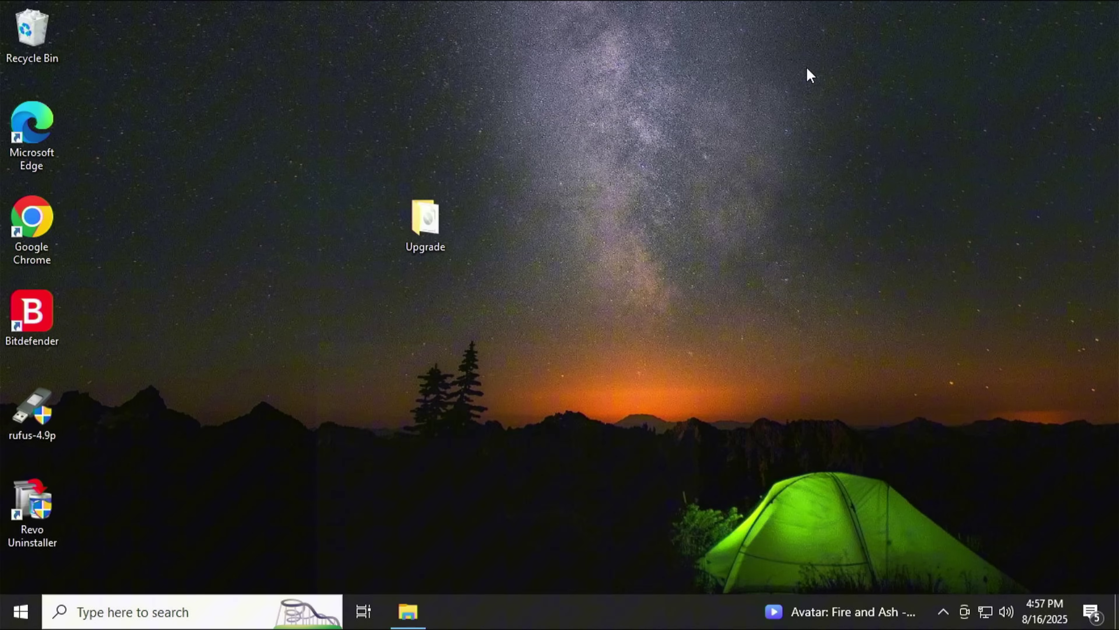
pyautogui.doubleClick(422, 216)
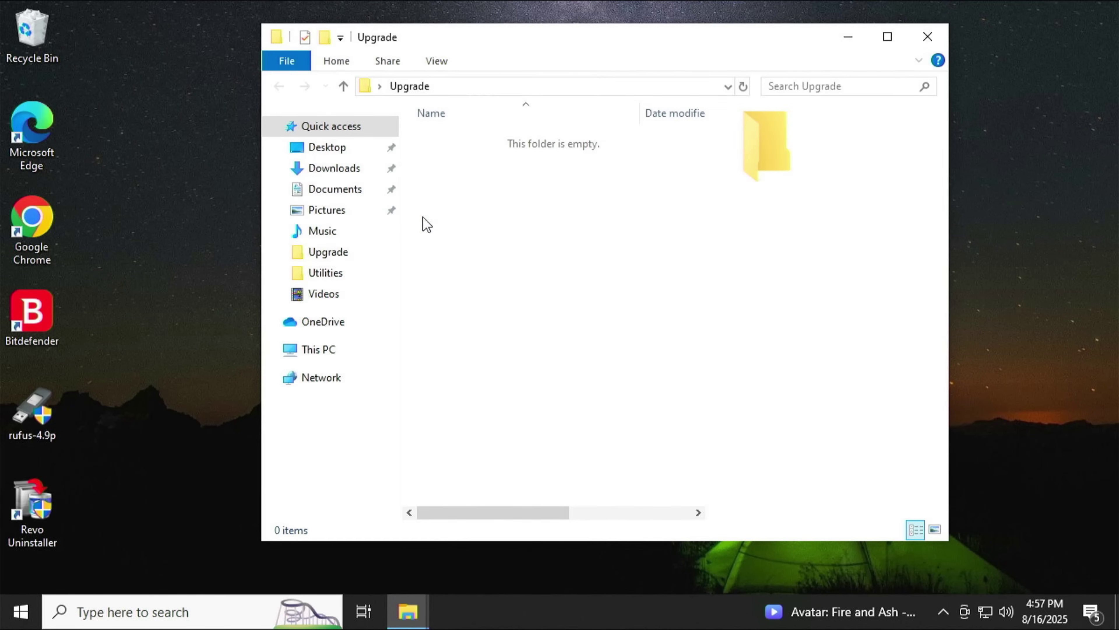
pyautogui.rightClick(500, 184)
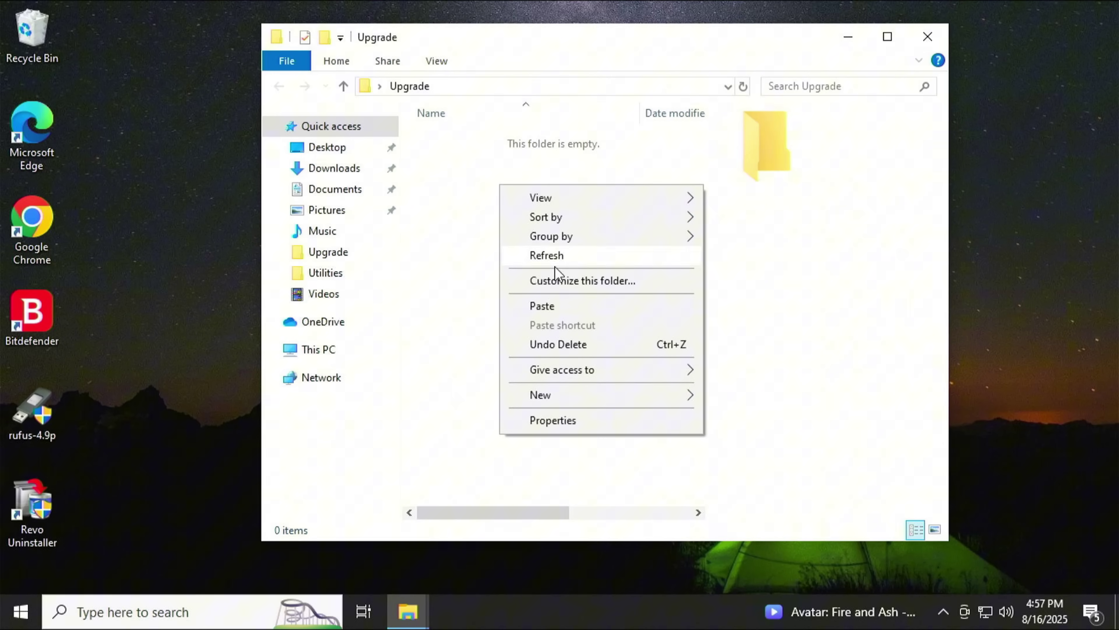
pyautogui.click(569, 306)
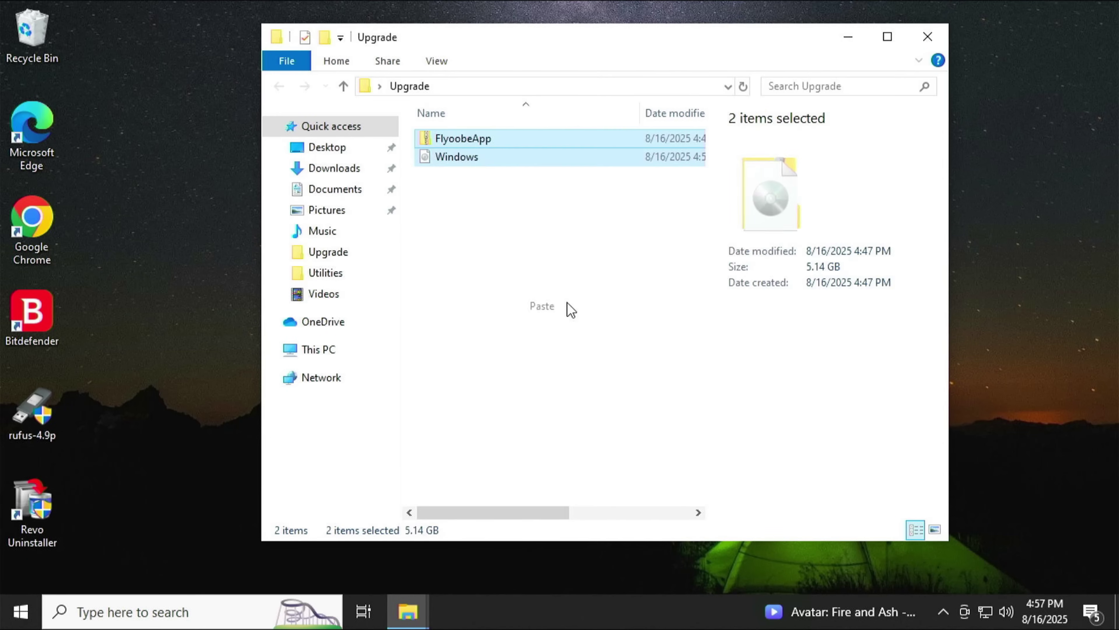
# Extract FlyoobeApp.zip to a FlyoobeApp folder without auto-opening it, then delete the zip.
pyautogui.click(528, 223)
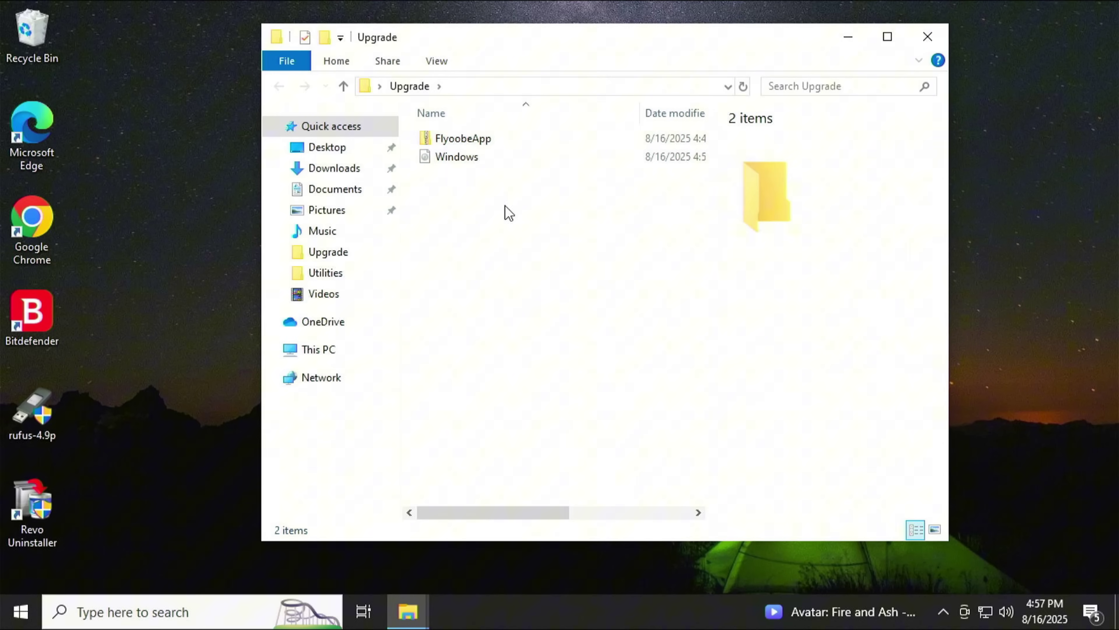
pyautogui.rightClick(466, 142)
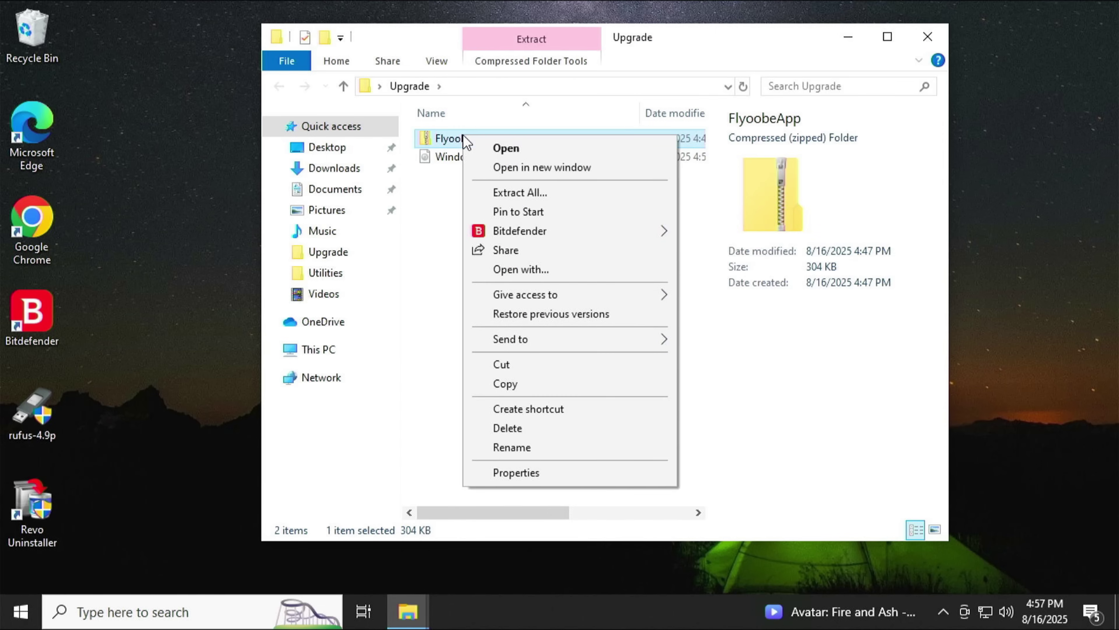
pyautogui.click(551, 198)
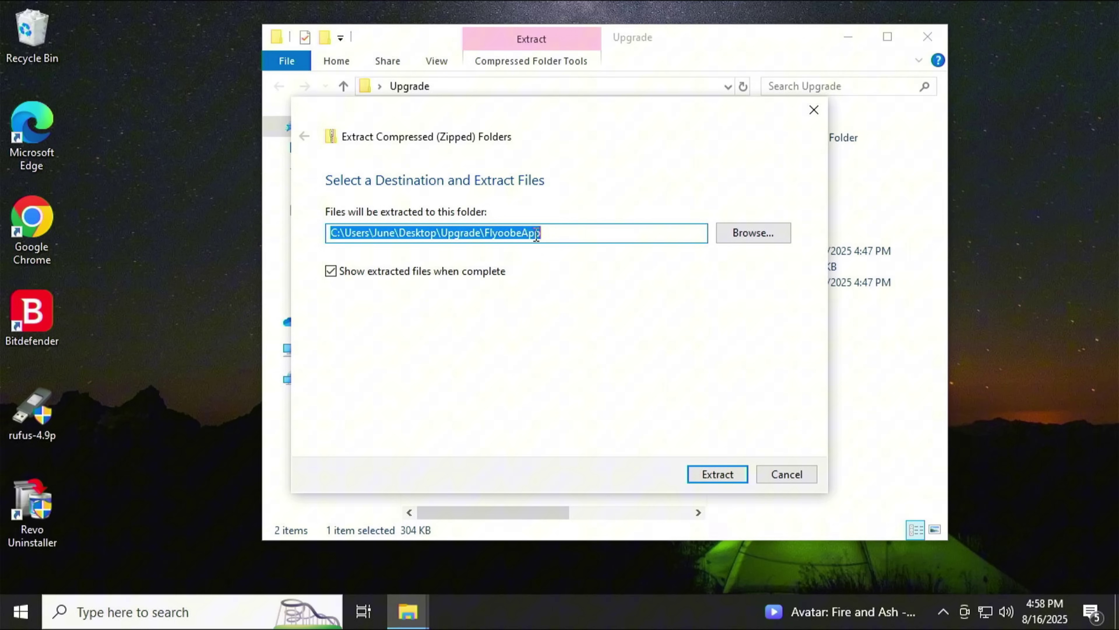
pyautogui.click(572, 269)
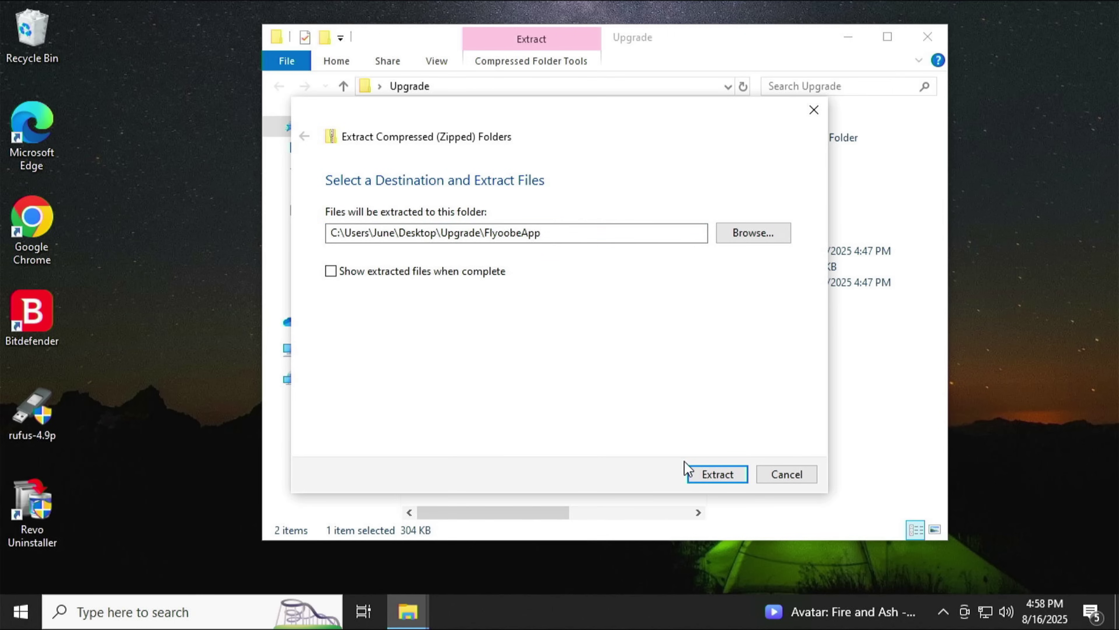
pyautogui.click(727, 475)
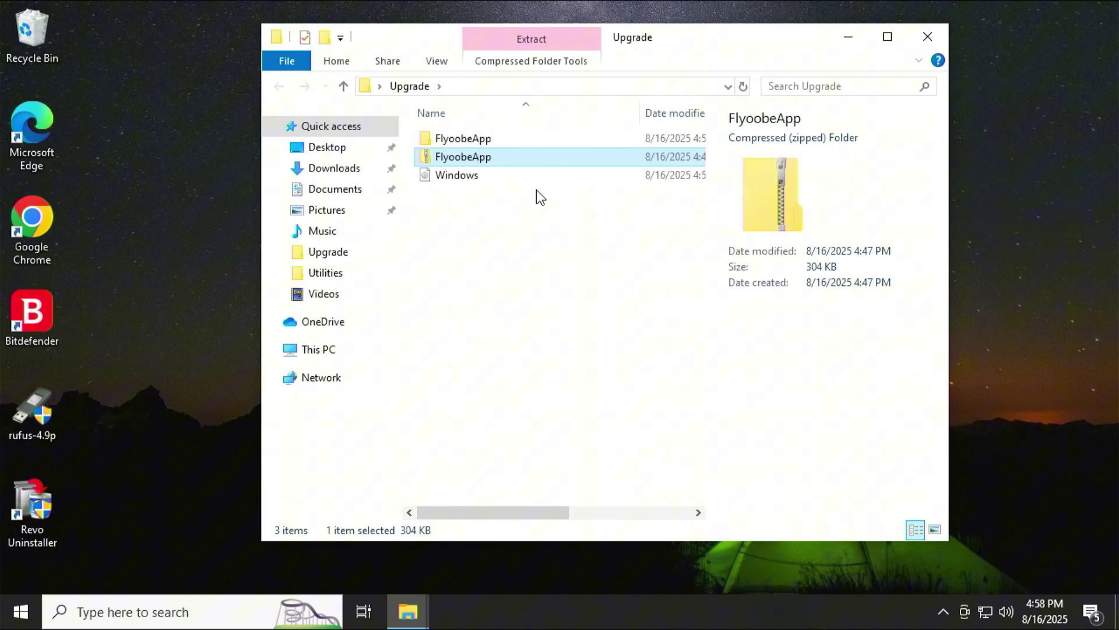
pyautogui.rightClick(519, 157)
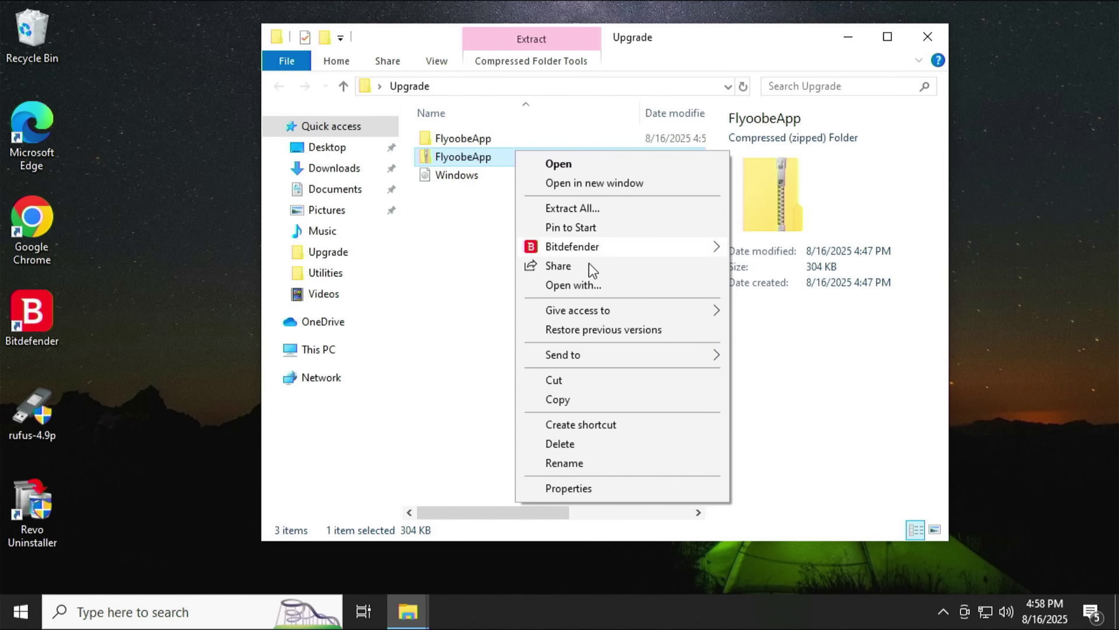
pyautogui.click(606, 446)
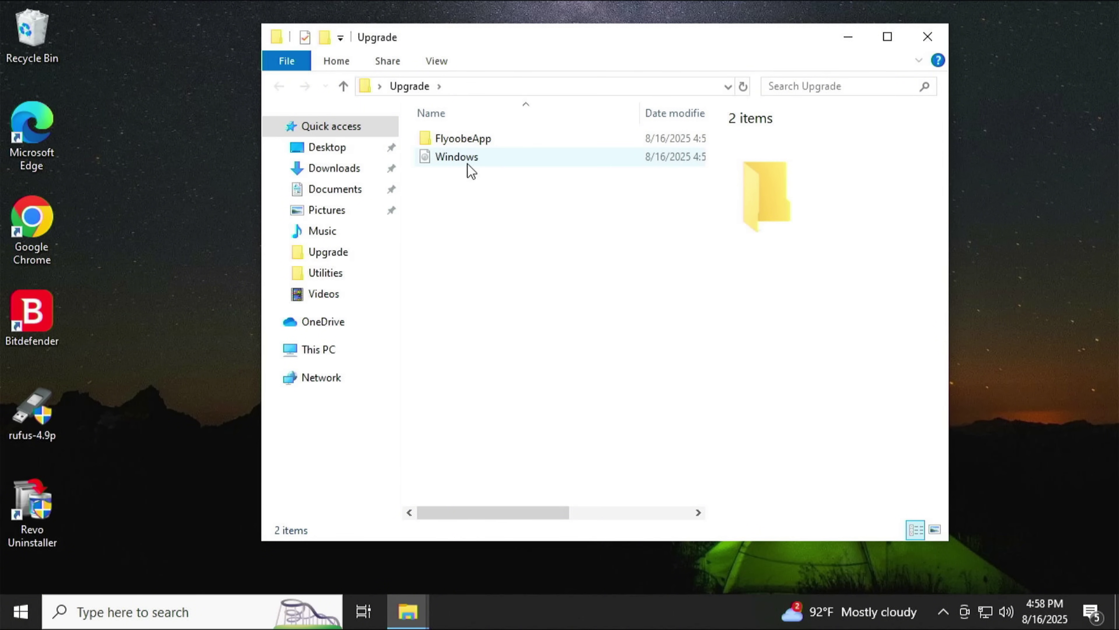
# Launch Flyoobe from the FlyoobeApp folder, choosing More info > Run anyway in SmartScreen.
pyautogui.doubleClick(470, 142)
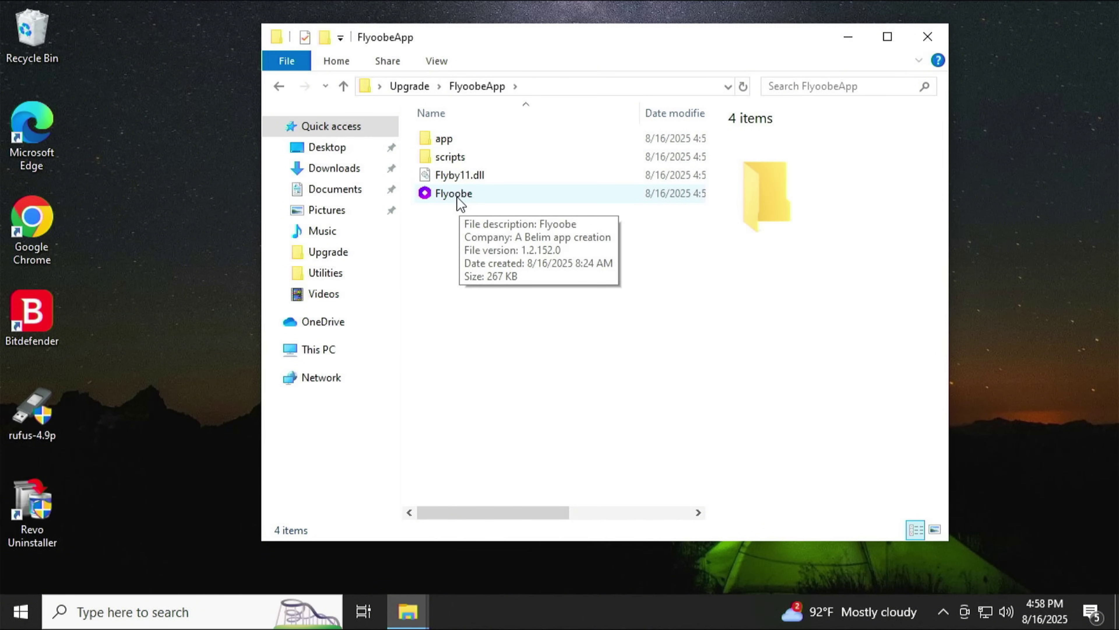
pyautogui.doubleClick(457, 197)
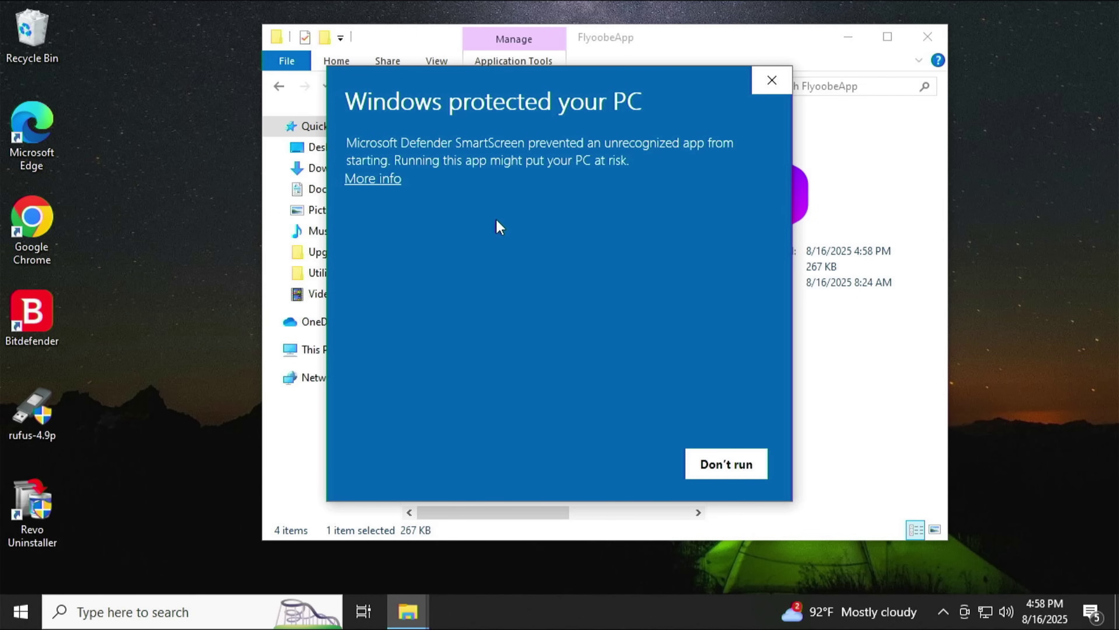
pyautogui.click(381, 178)
pyautogui.click(630, 470)
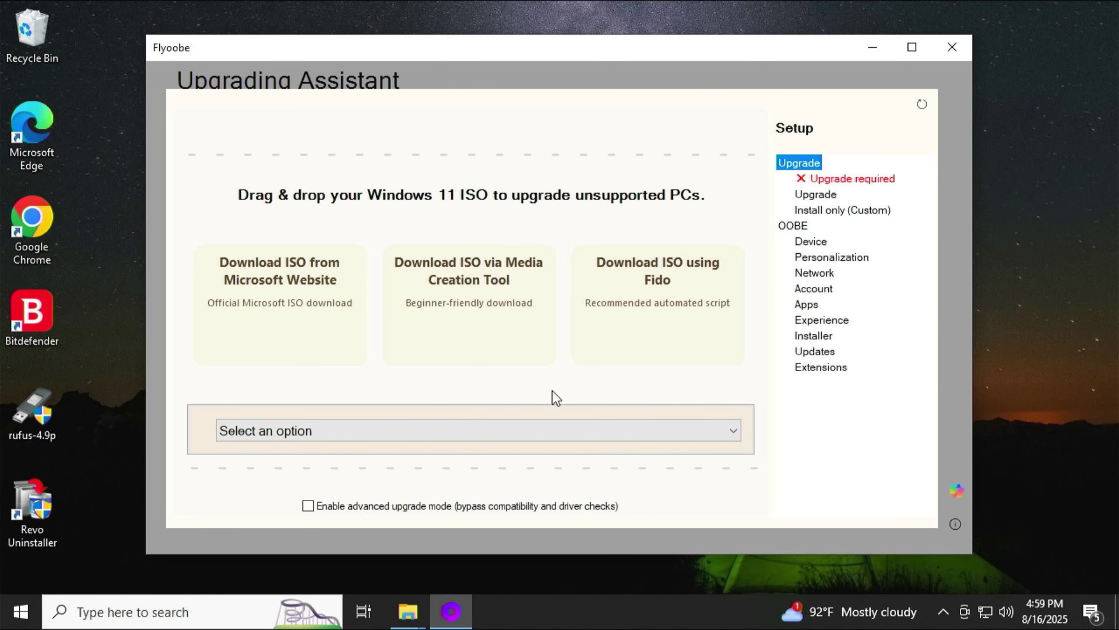
# Enable Flyoobe's advanced upgrade mode and confirm the Advanced Mode Warning with Yes.
pyautogui.click(543, 435)
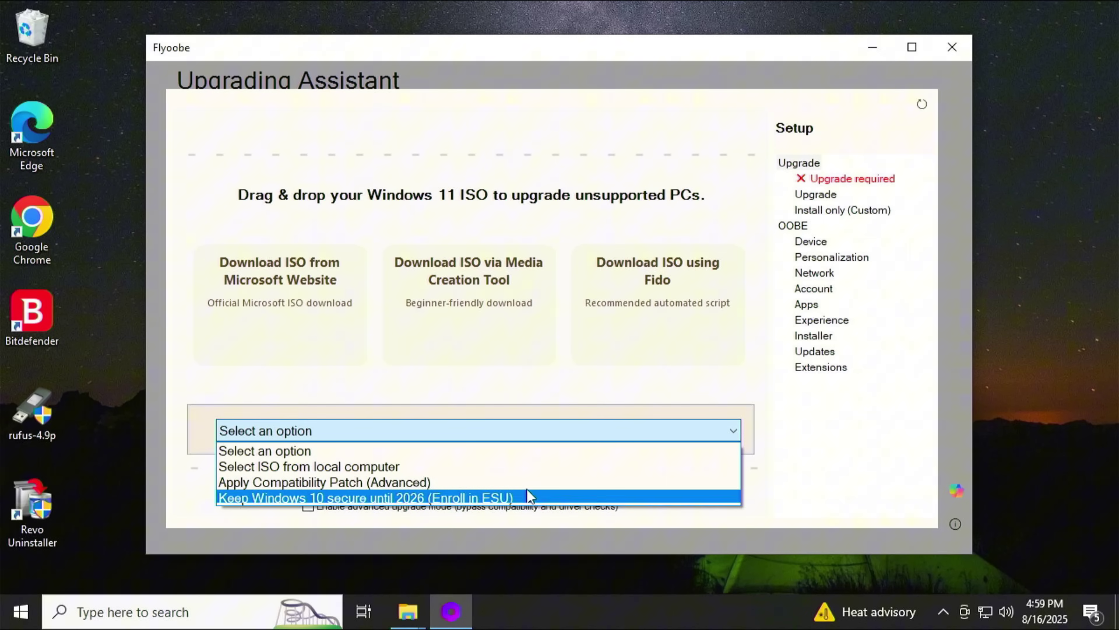
pyautogui.click(527, 500)
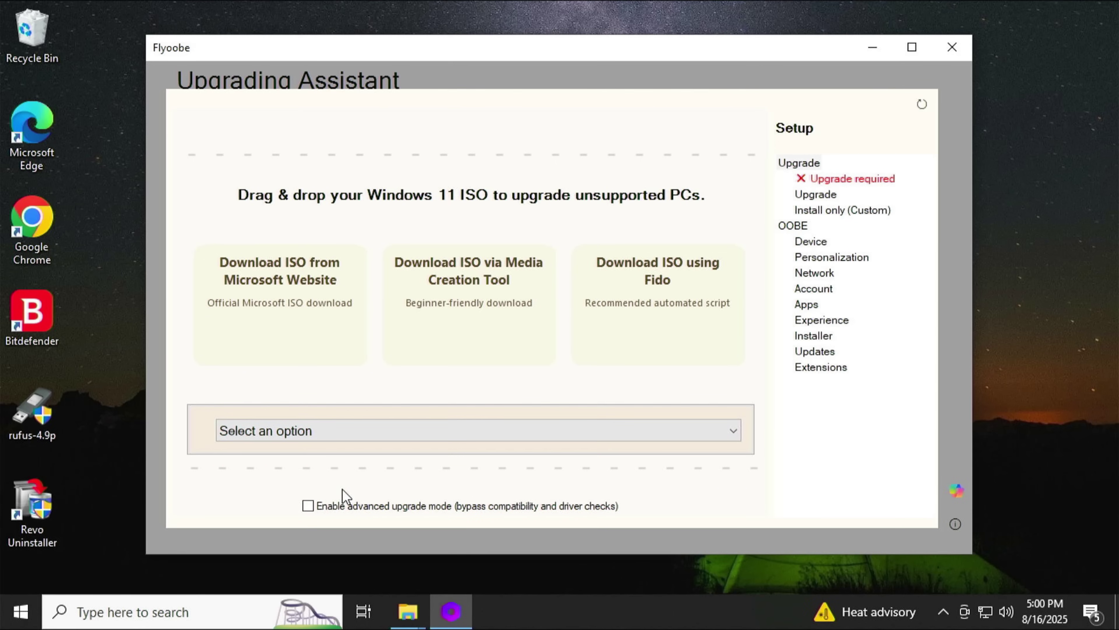
pyautogui.click(309, 506)
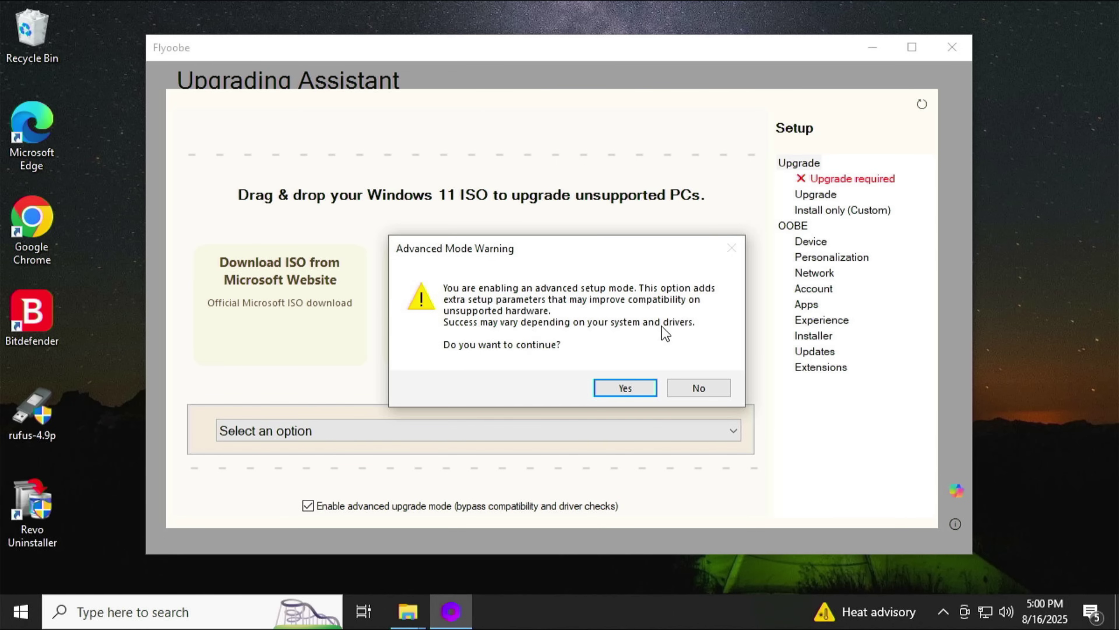
pyautogui.click(619, 389)
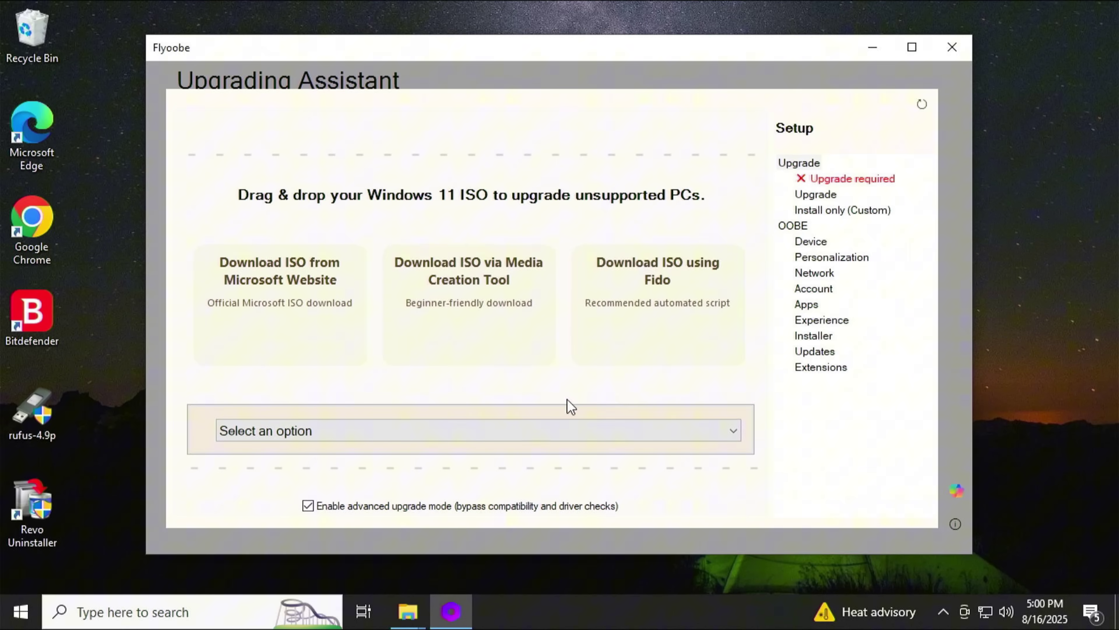
# Load the Windows ISO from Desktop > Upgrade, approving UAC and dismissing the Bitdefender popup.
pyautogui.click(467, 435)
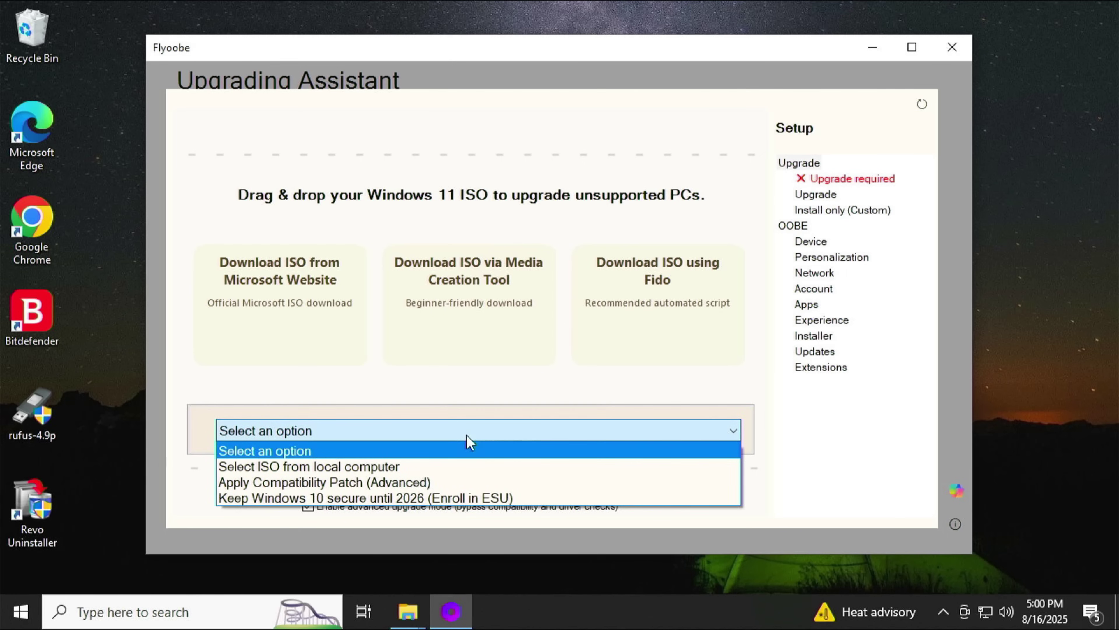
pyautogui.click(436, 466)
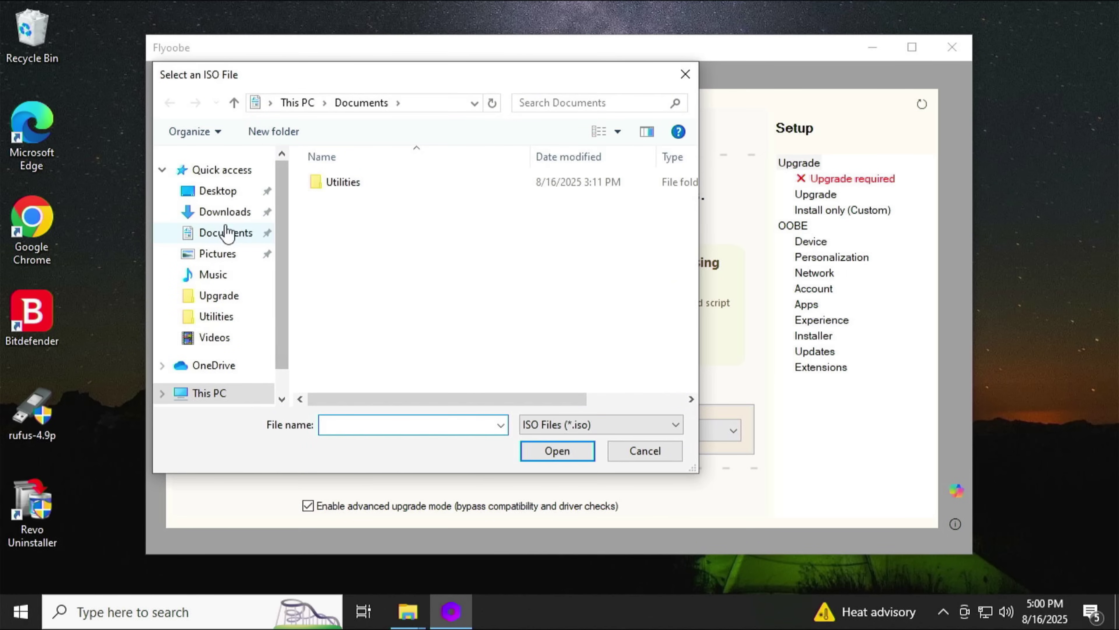
pyautogui.click(214, 190)
pyautogui.doubleClick(339, 186)
pyautogui.doubleClick(366, 199)
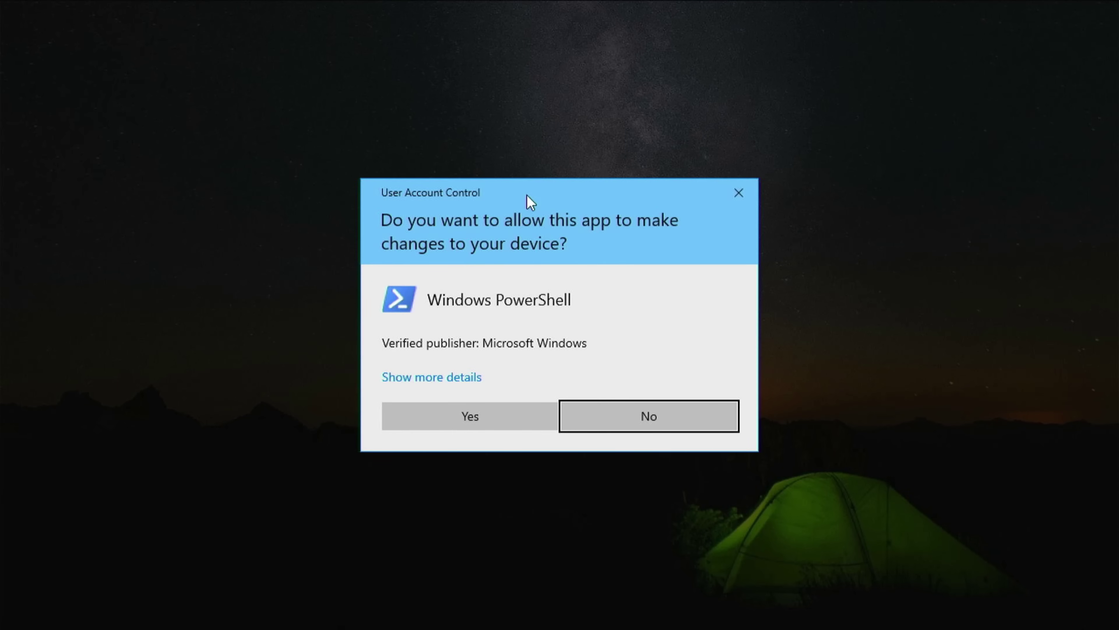
pyautogui.click(464, 416)
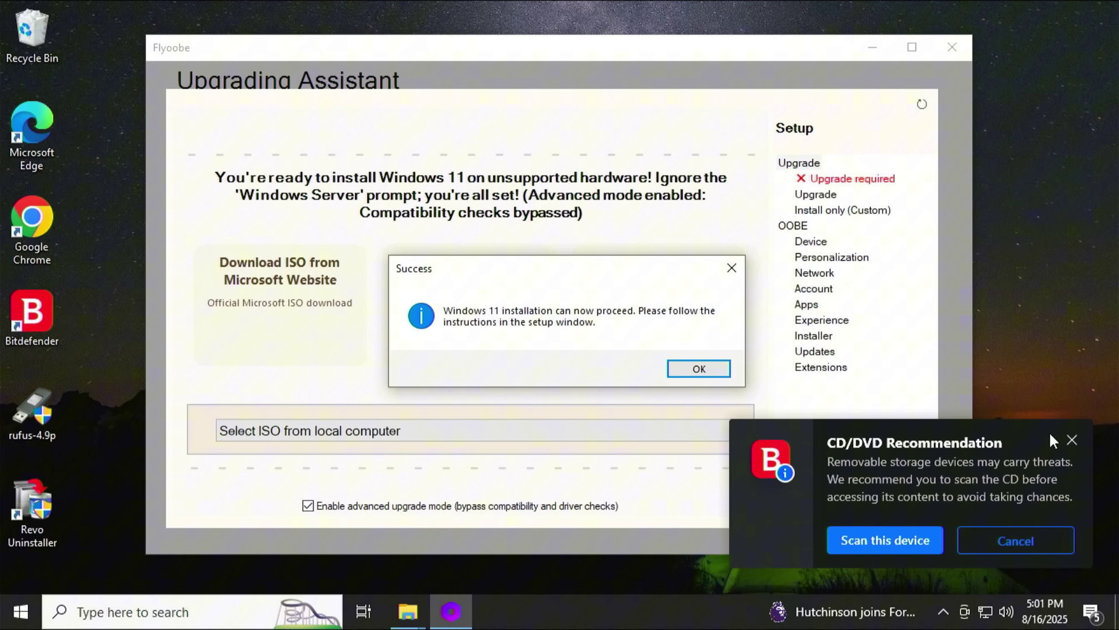
pyautogui.click(1072, 441)
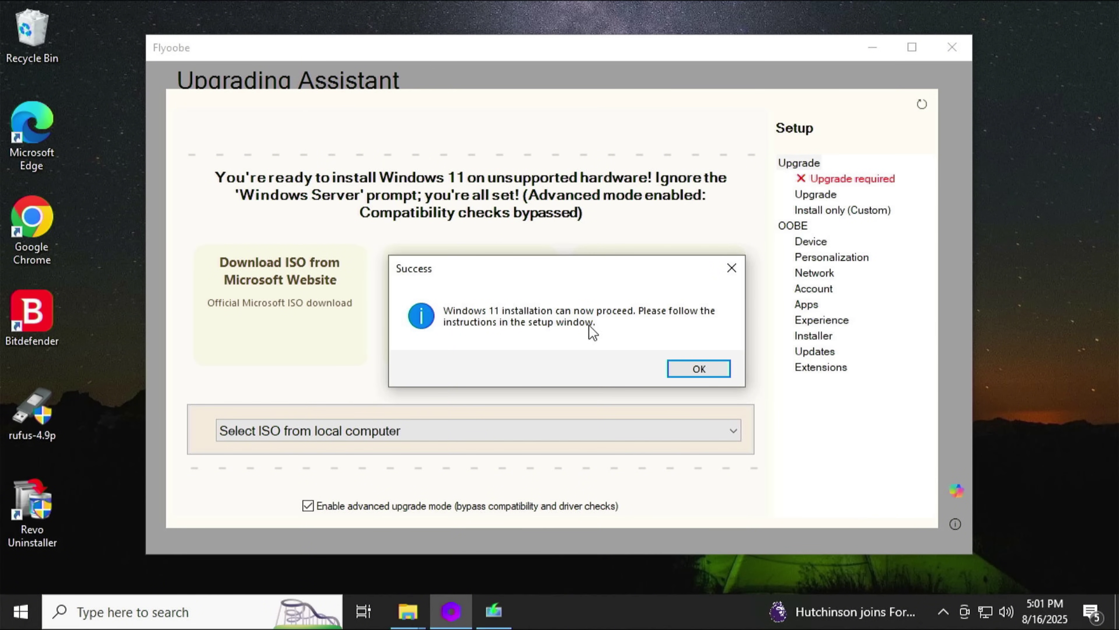
# Keep 'Download updates' selected in Windows Setup and accept the license terms.
pyautogui.click(715, 369)
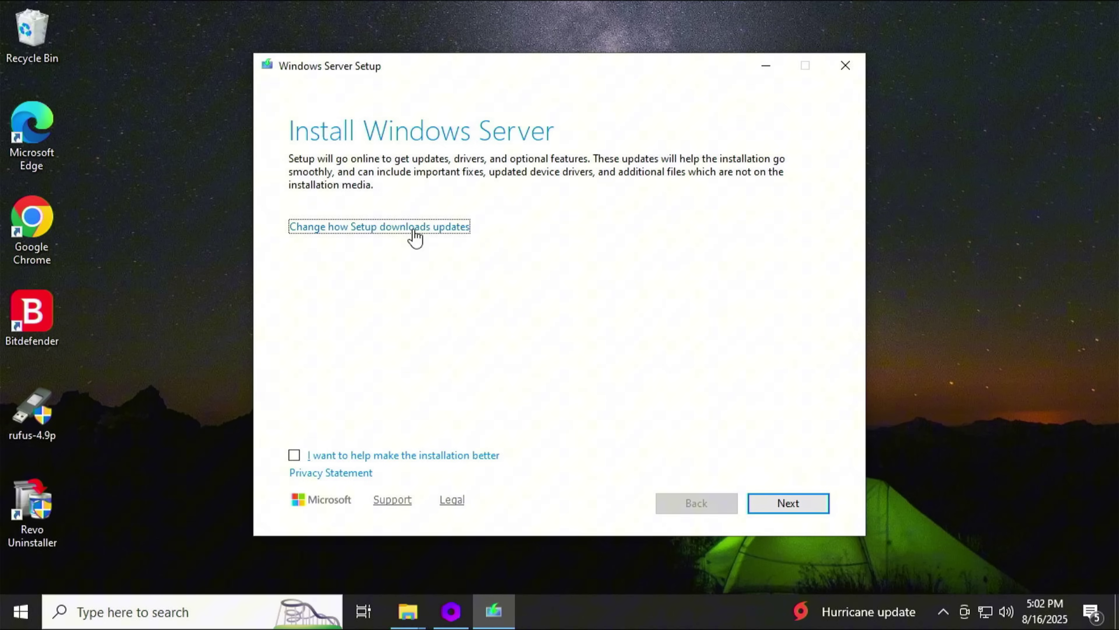
pyautogui.click(413, 230)
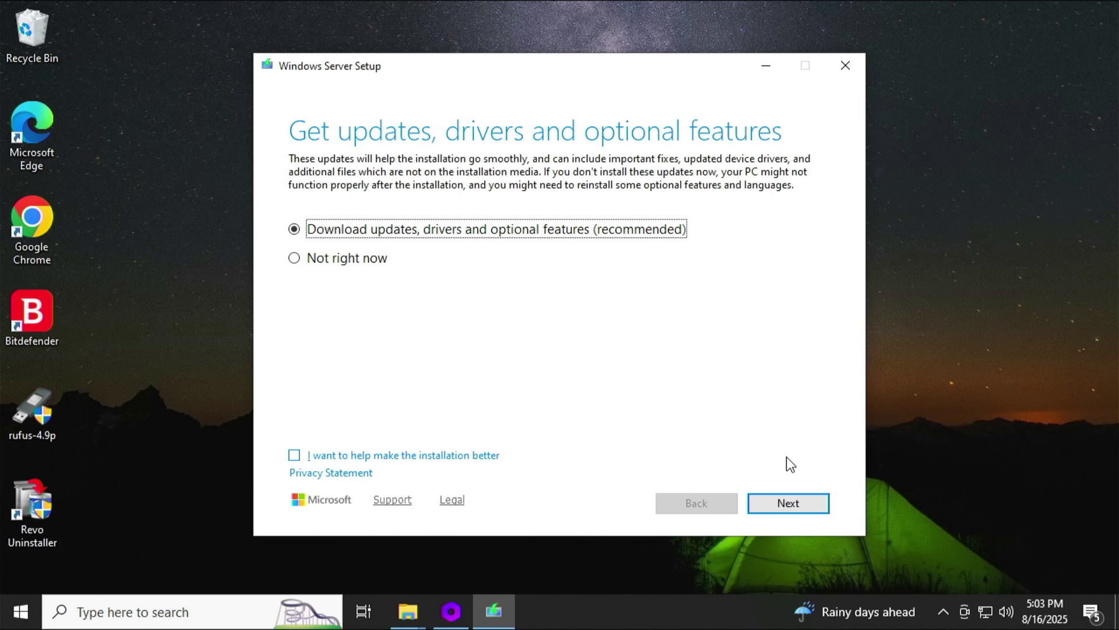
pyautogui.click(795, 505)
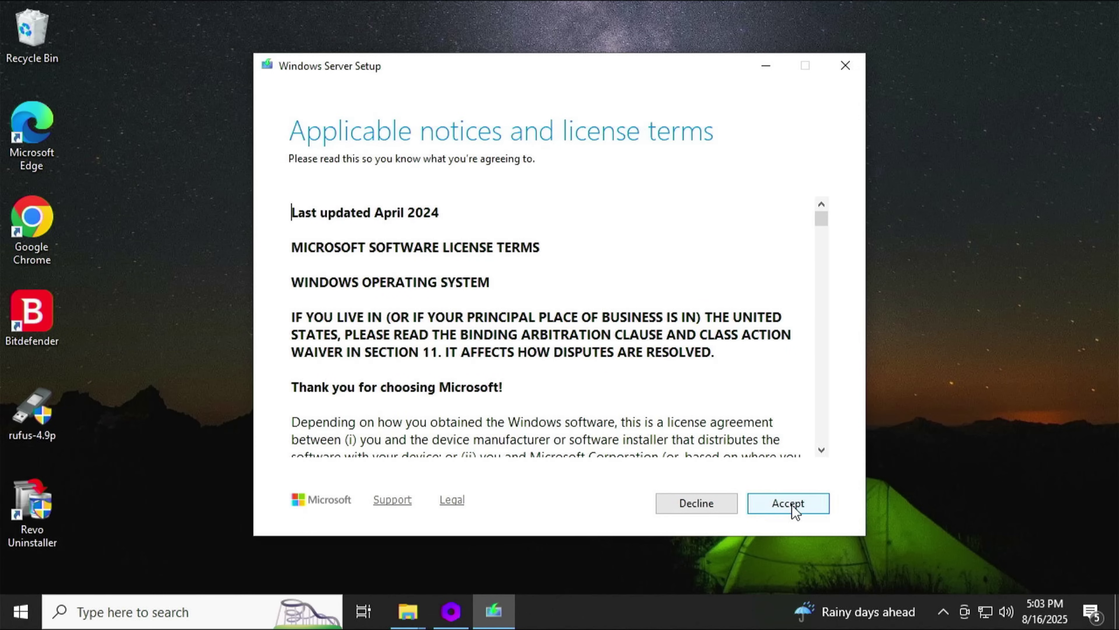
pyautogui.click(792, 505)
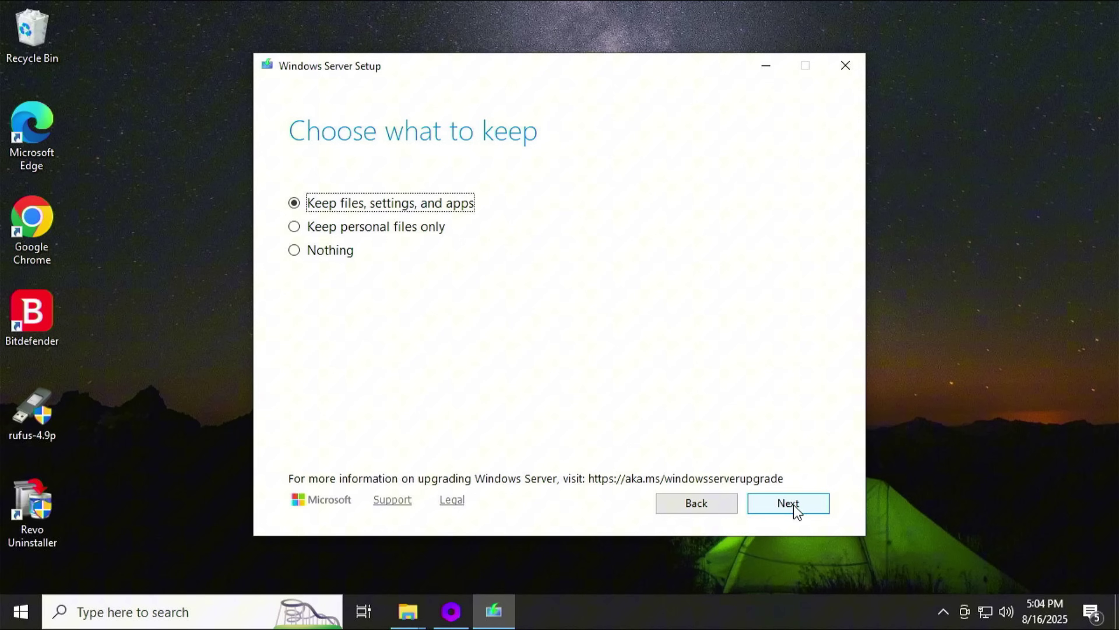
# Keep files, settings and apps, then start installing Windows 11 Pro.
pyautogui.click(797, 511)
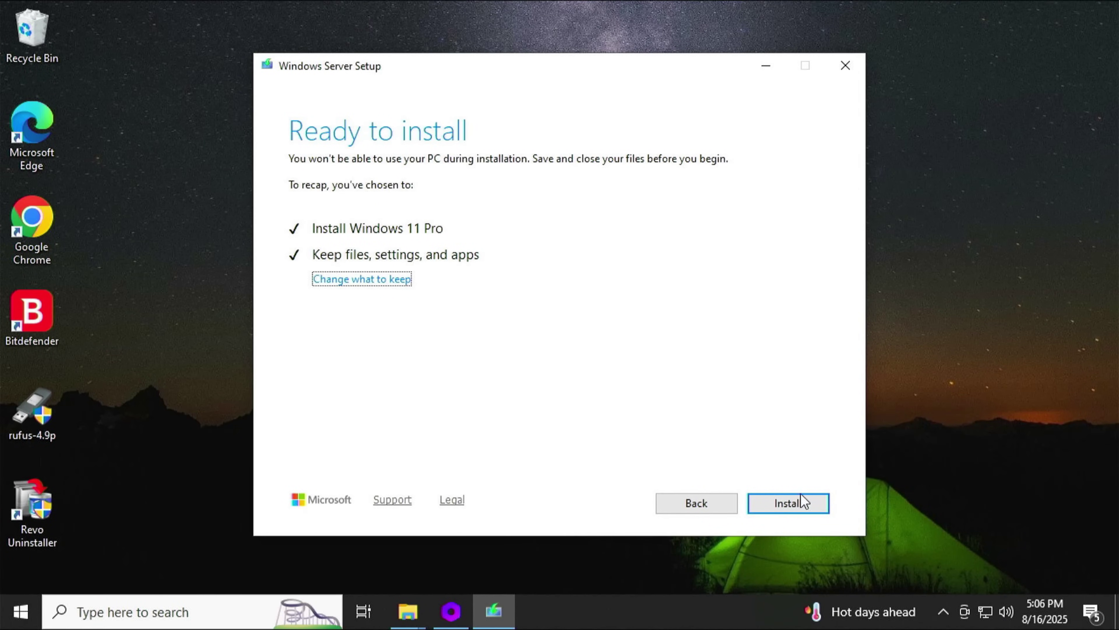
pyautogui.click(804, 508)
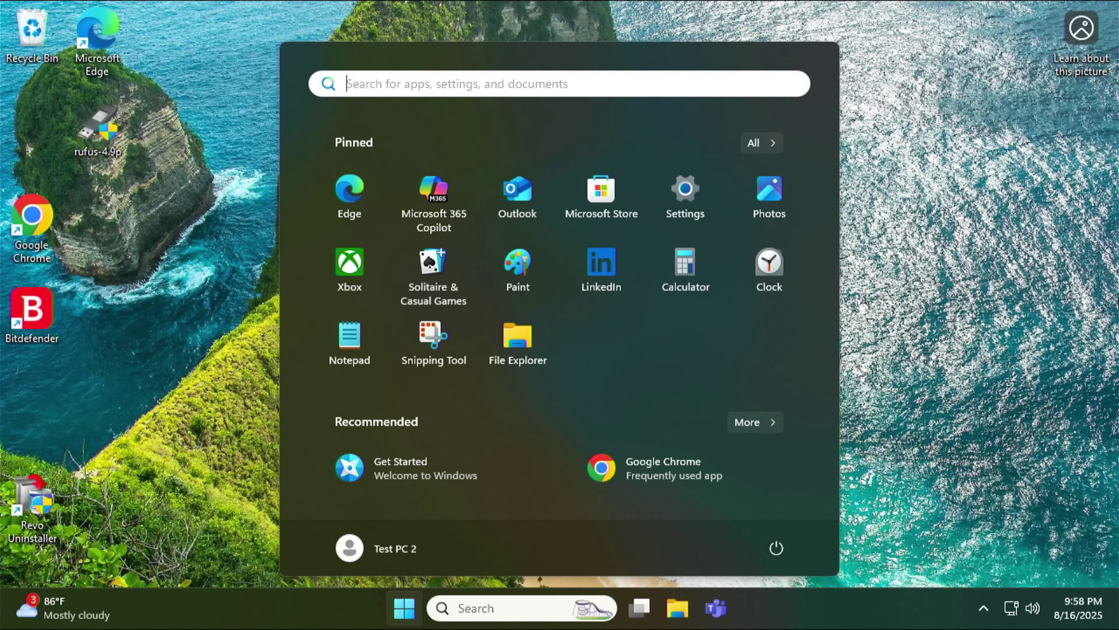
# Set Taskbar alignment to Left under Taskbar behaviors in the taskbar settings.
pyautogui.rightClick(769, 610)
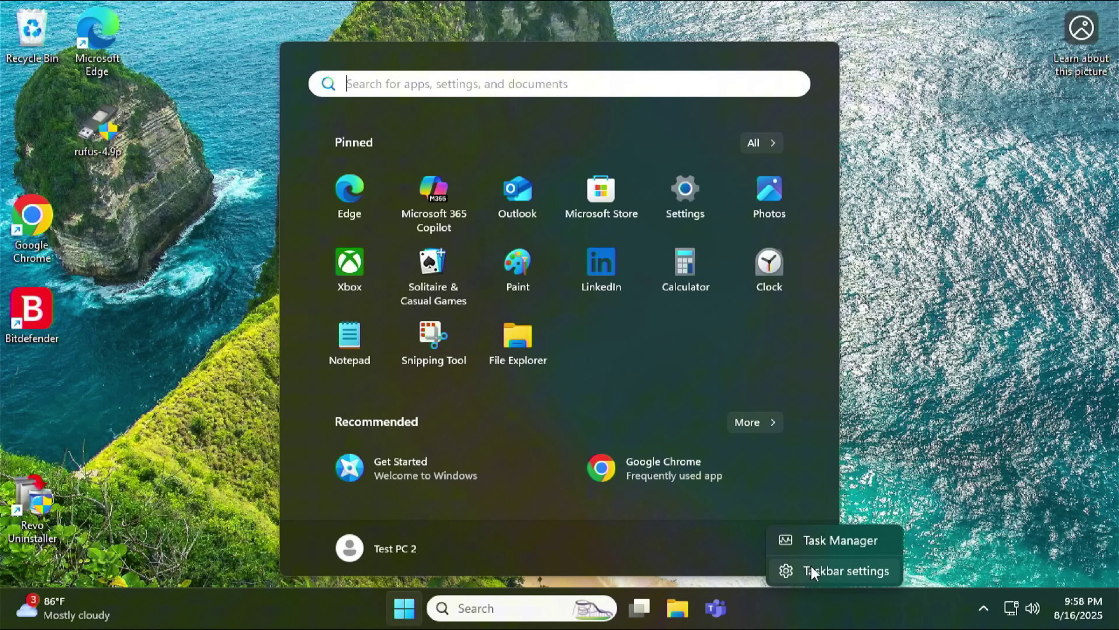
pyautogui.click(834, 570)
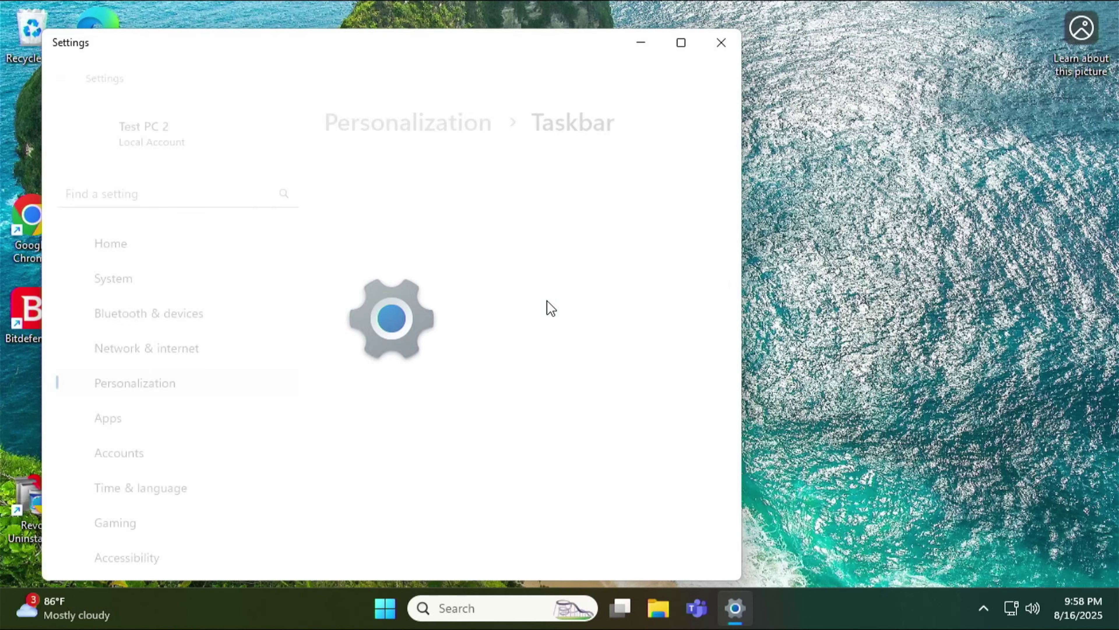
pyautogui.scroll(-3, 548, 307)
pyautogui.scroll(-2, 548, 307)
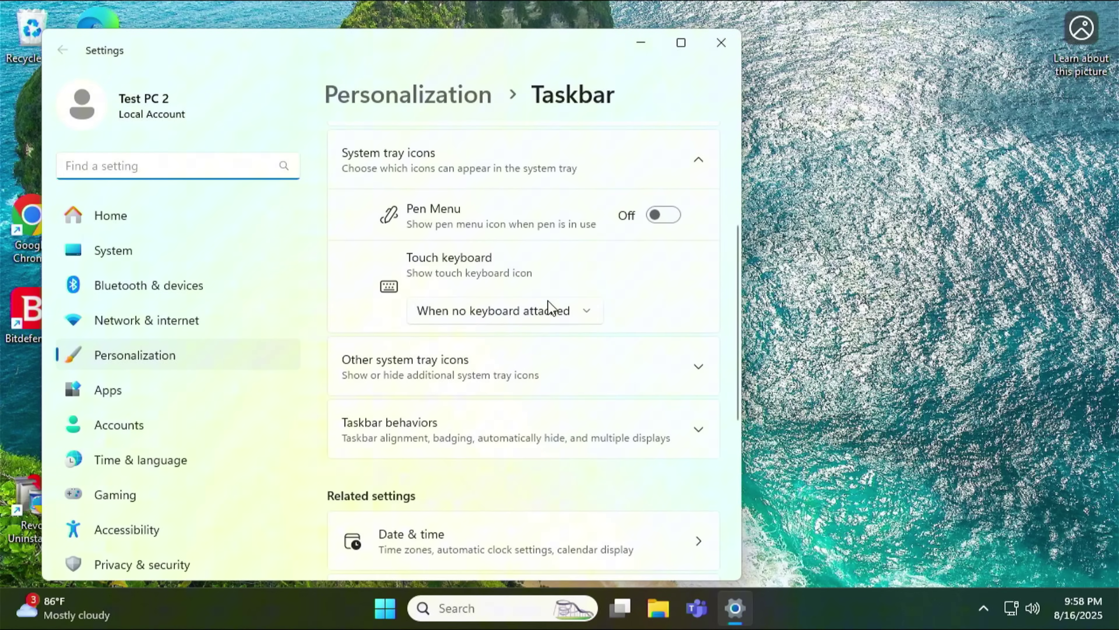
pyautogui.scroll(-3, 548, 307)
pyautogui.click(549, 304)
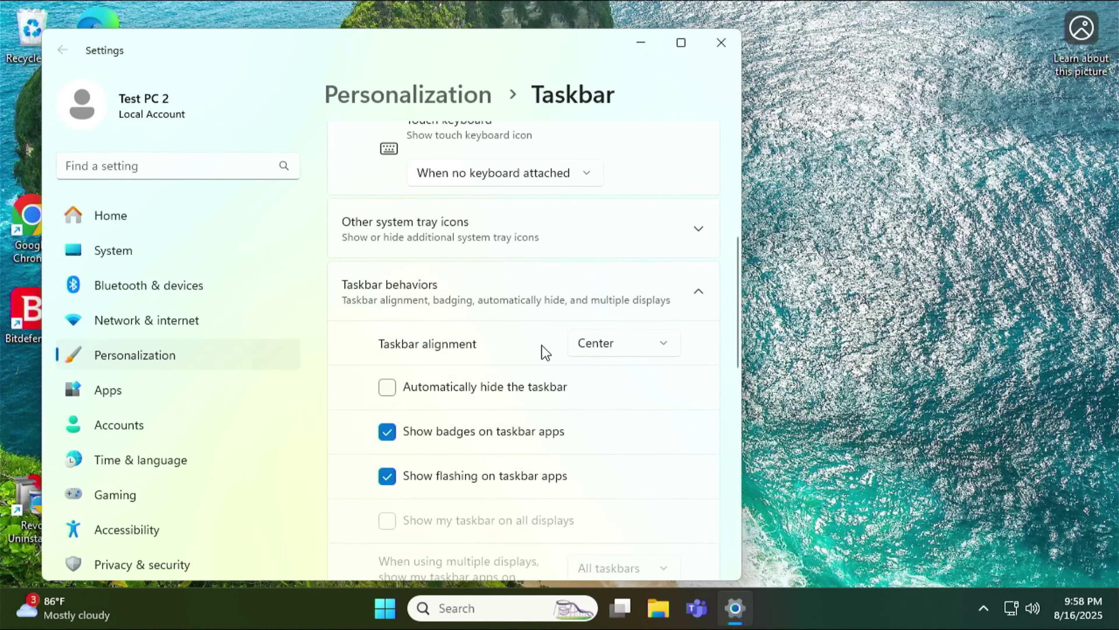
pyautogui.click(613, 350)
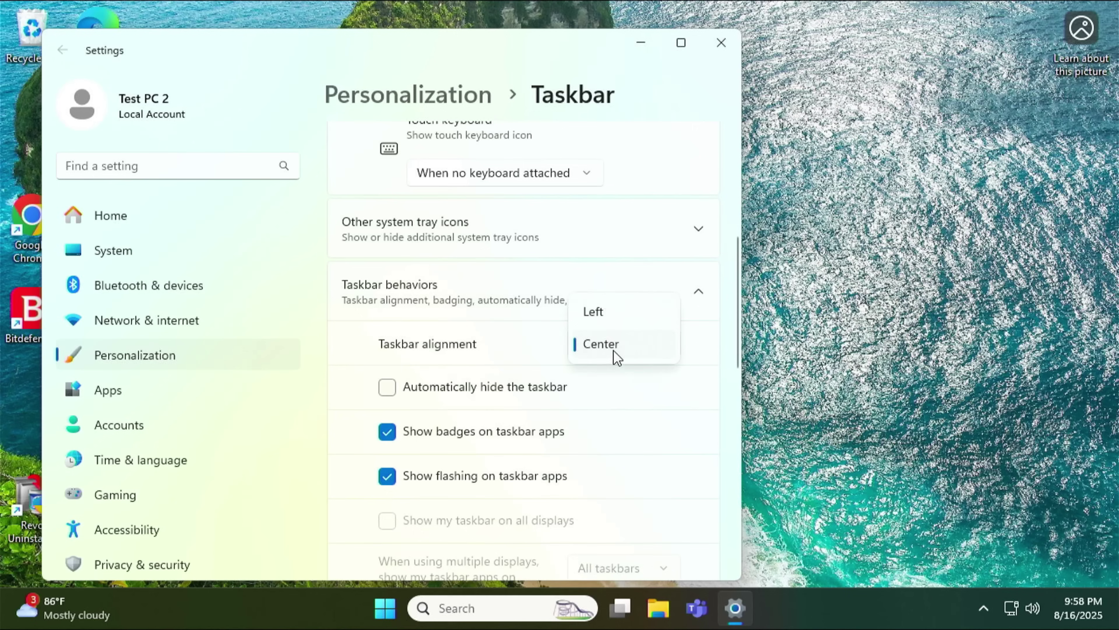
pyautogui.click(618, 316)
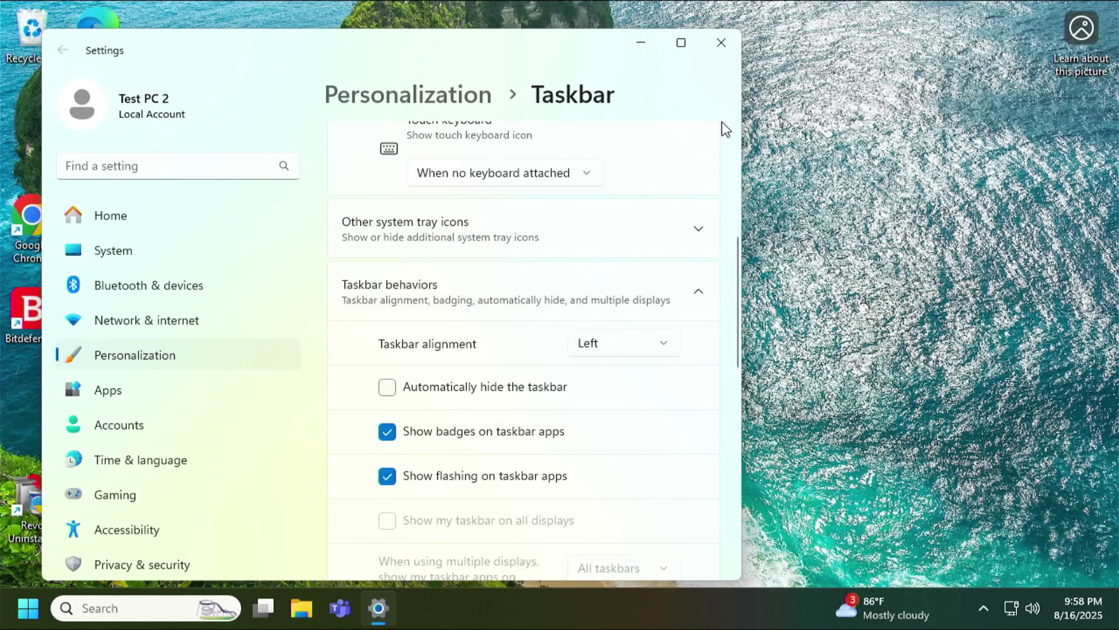
# Check Device Manager's Display adapters for the Intel(R) HD Graphics 530 adapter.
pyautogui.click(721, 44)
pyautogui.click(162, 612)
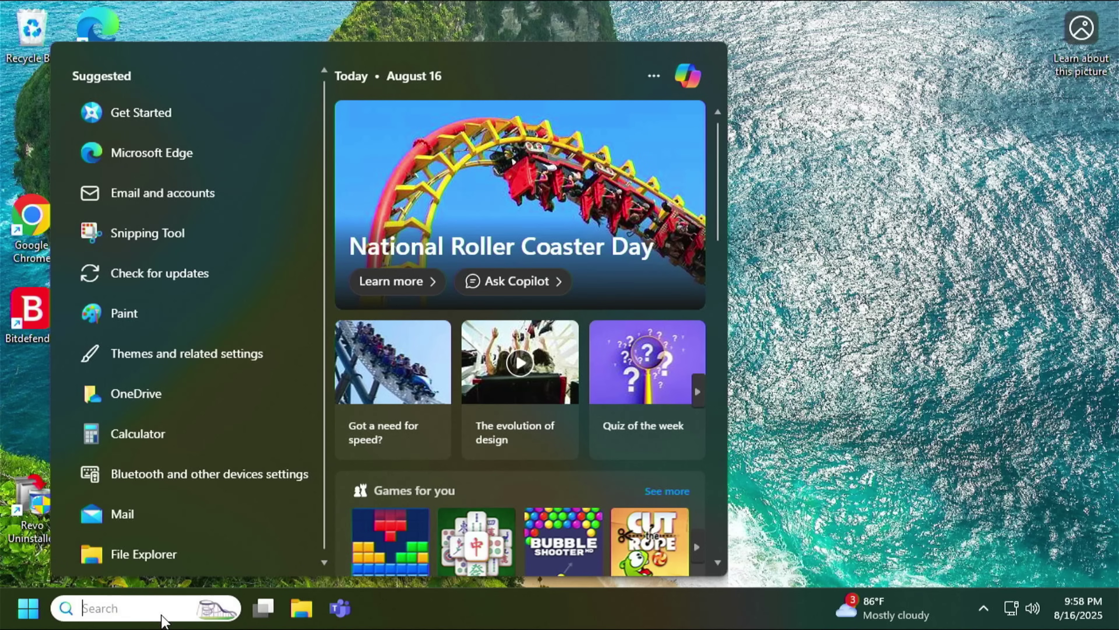
pyautogui.write('dev')
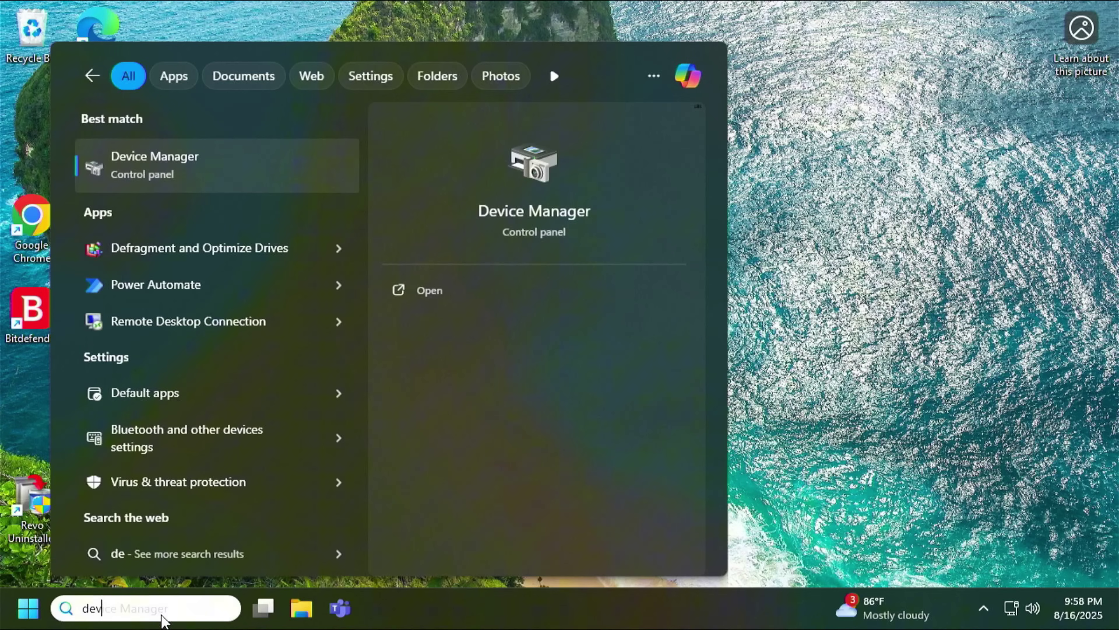
pyautogui.write('ice')
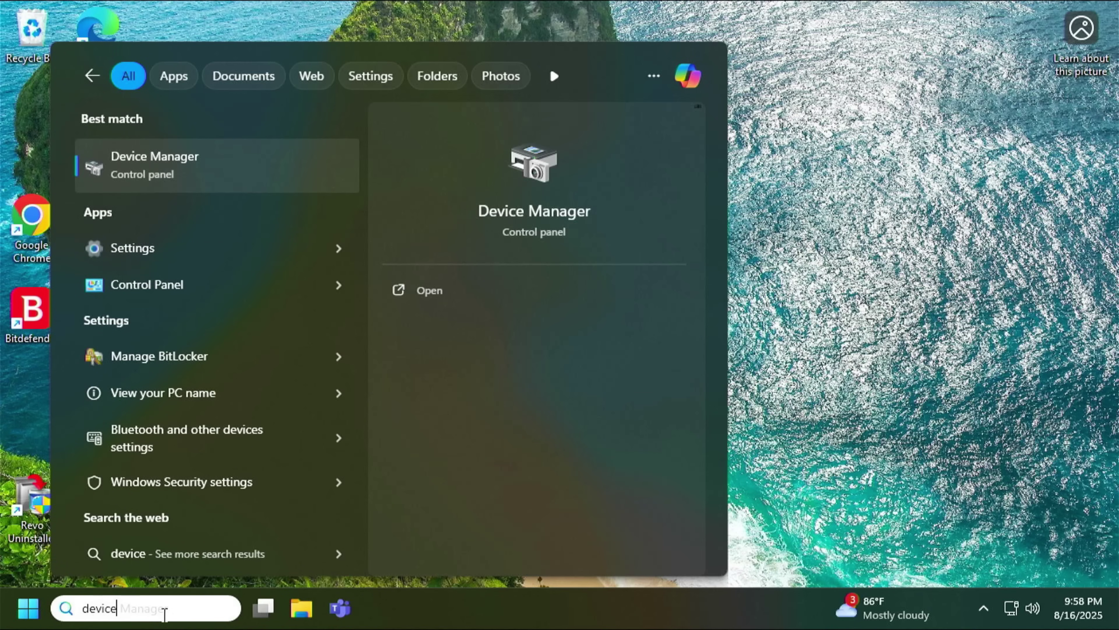
pyautogui.click(192, 175)
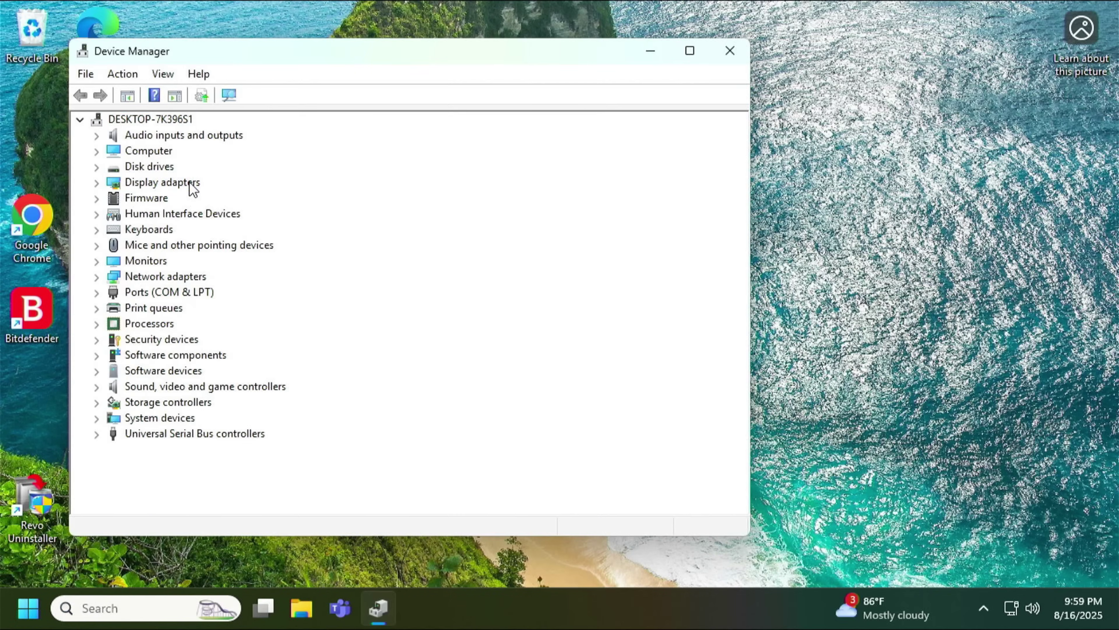
pyautogui.doubleClick(191, 182)
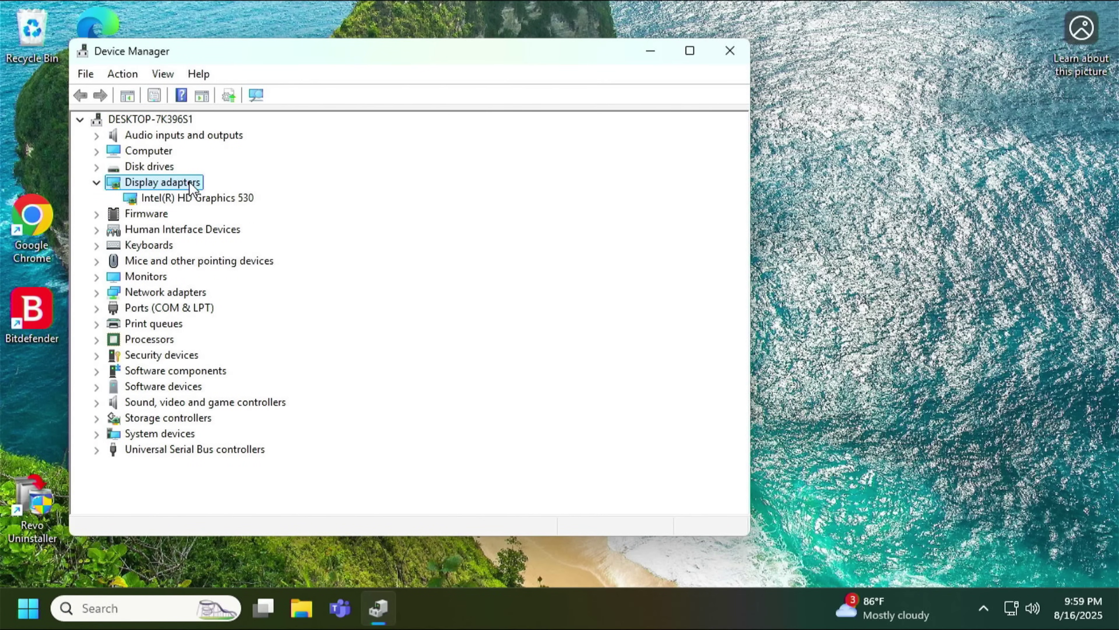
pyautogui.doubleClick(191, 183)
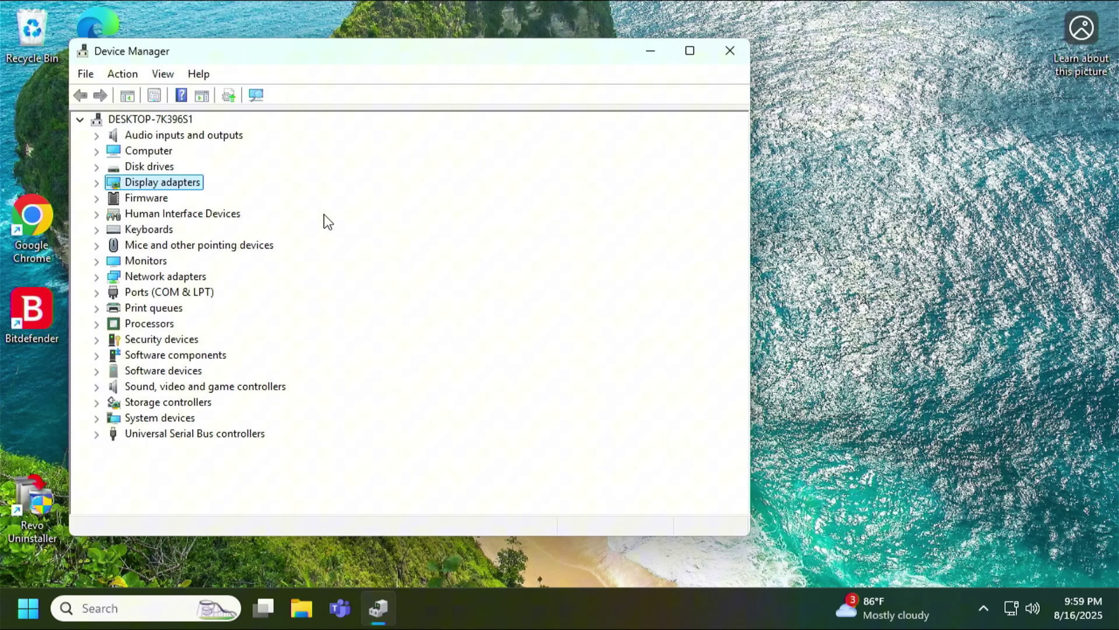
pyautogui.click(730, 50)
# Bring up Windows Settings on its System page with Win+I.
pyautogui.press('super+i')
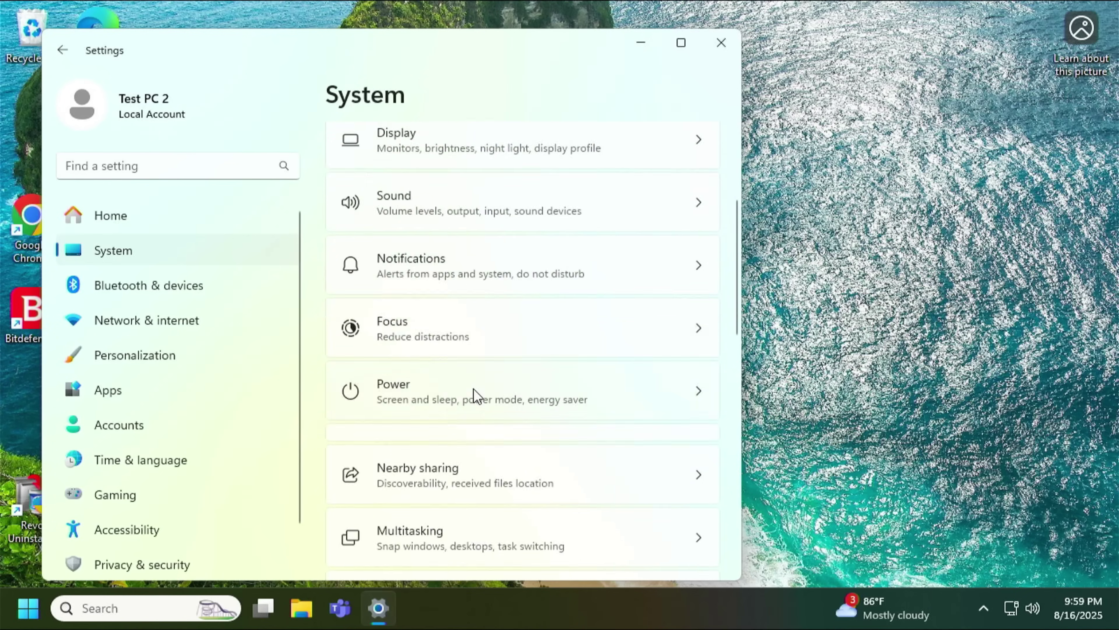
pyautogui.scroll(-5, 493, 410)
pyautogui.scroll(-5, 507, 419)
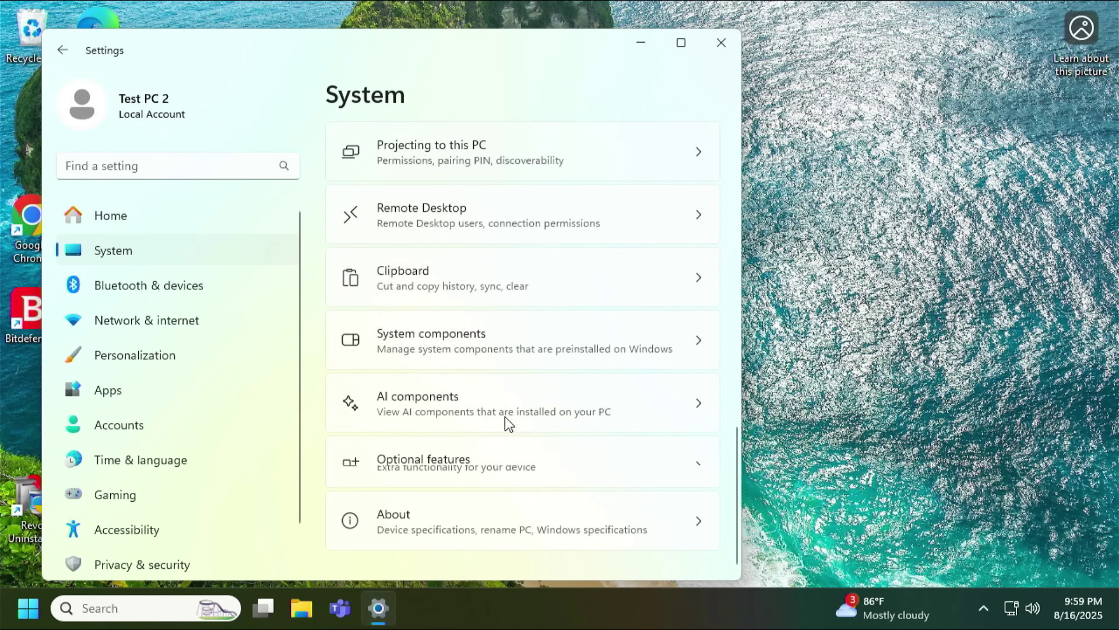
# Confirm in About that Windows 11 Pro 24H2 is installed and Windows Update is current.
pyautogui.click(498, 521)
pyautogui.scroll(-5, 510, 418)
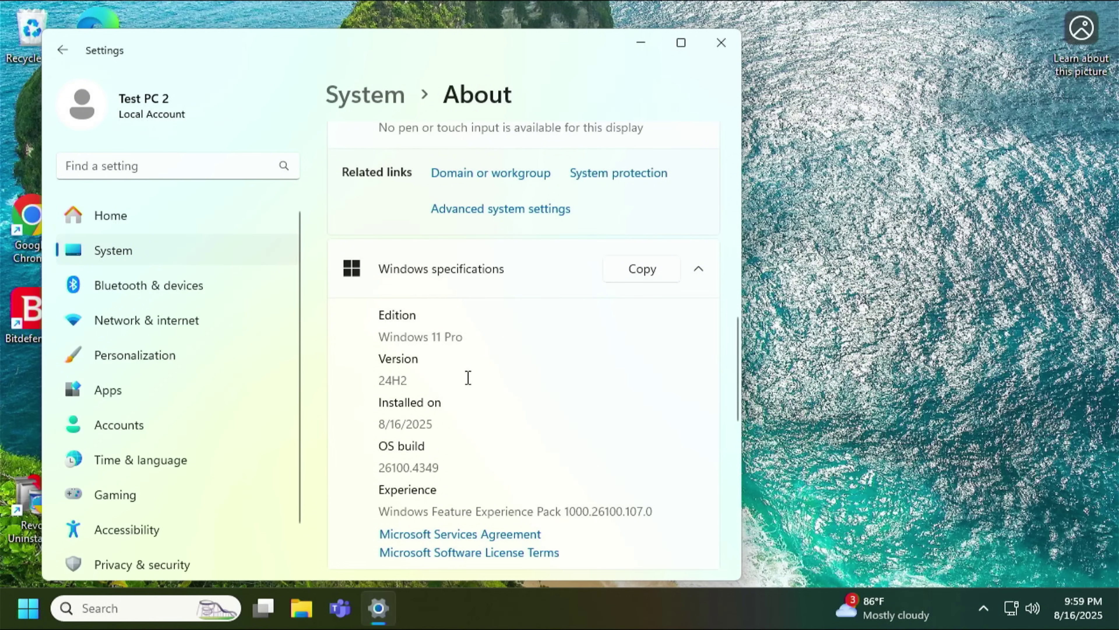
pyautogui.scroll(-3, 455, 380)
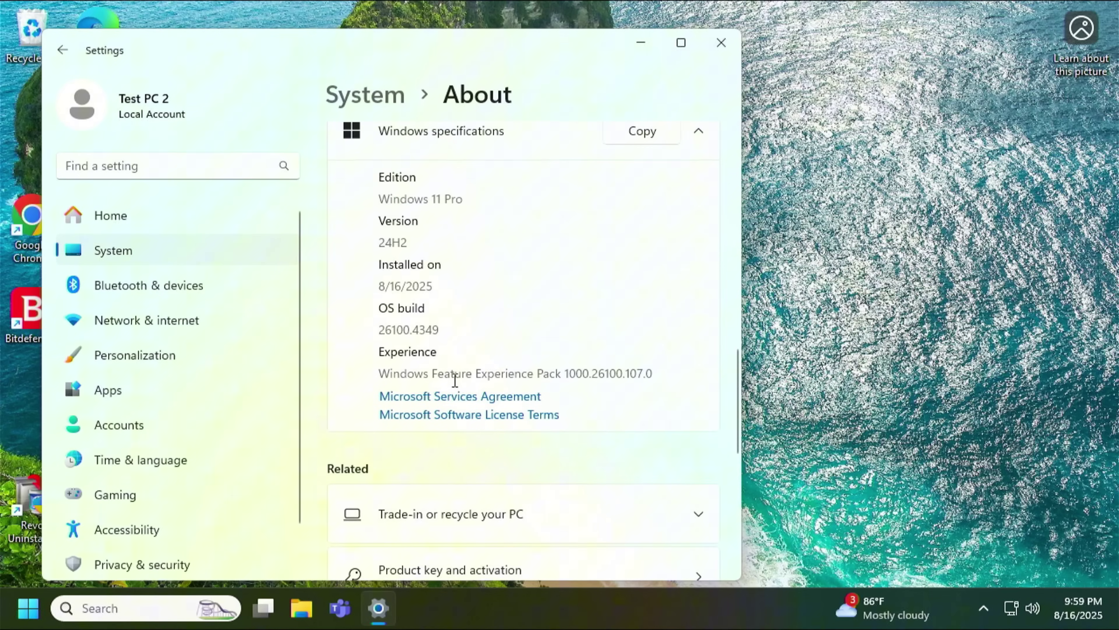
pyautogui.scroll(-5, 455, 380)
pyautogui.scroll(-1, 153, 506)
pyautogui.click(152, 555)
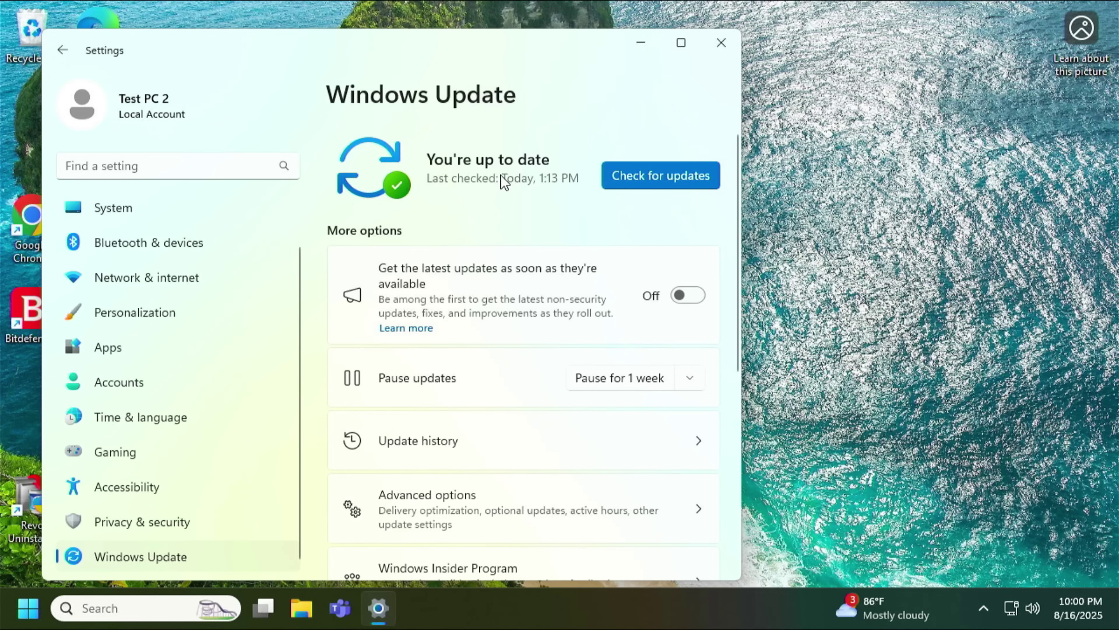
pyautogui.click(716, 48)
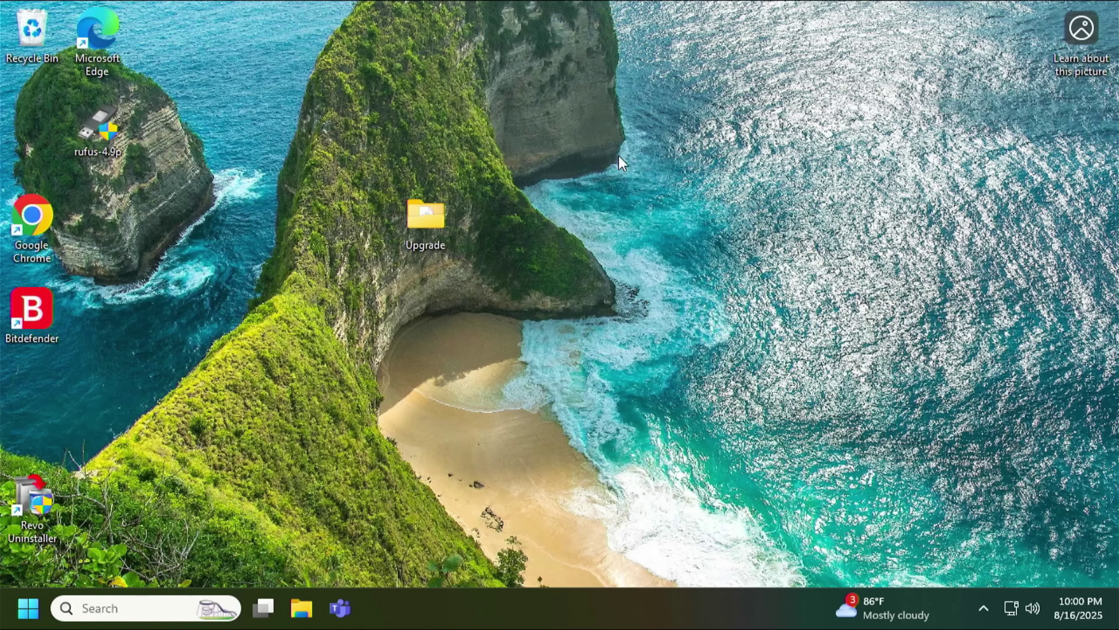
# Apply the Glow theme from Personalization in Settings.
pyautogui.press('super+i')
pyautogui.scroll(-3, 522, 341)
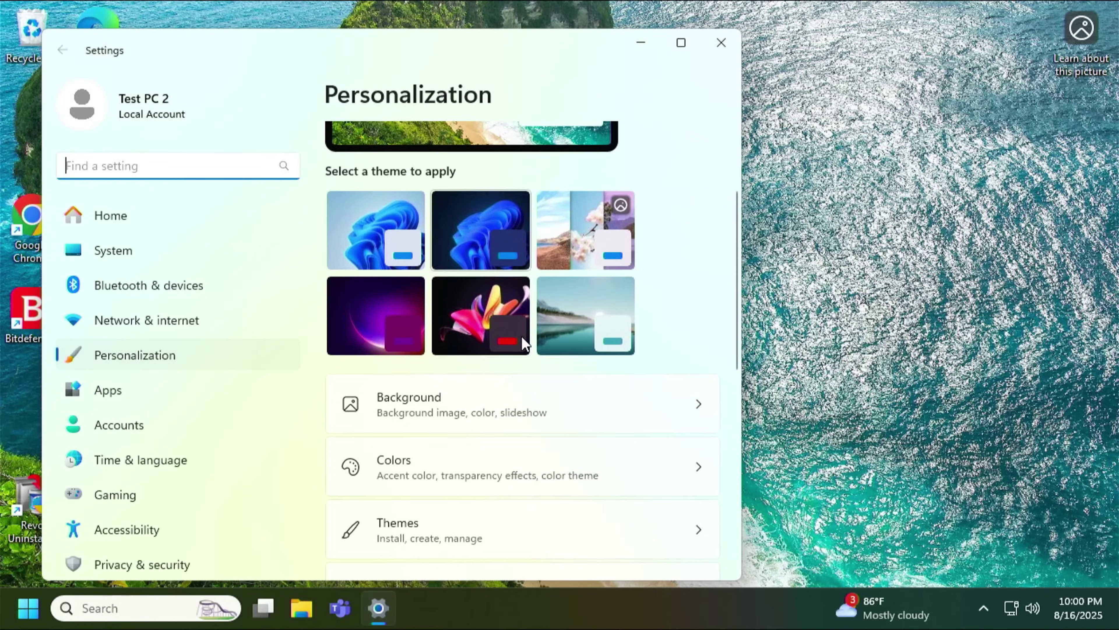
pyautogui.click(387, 317)
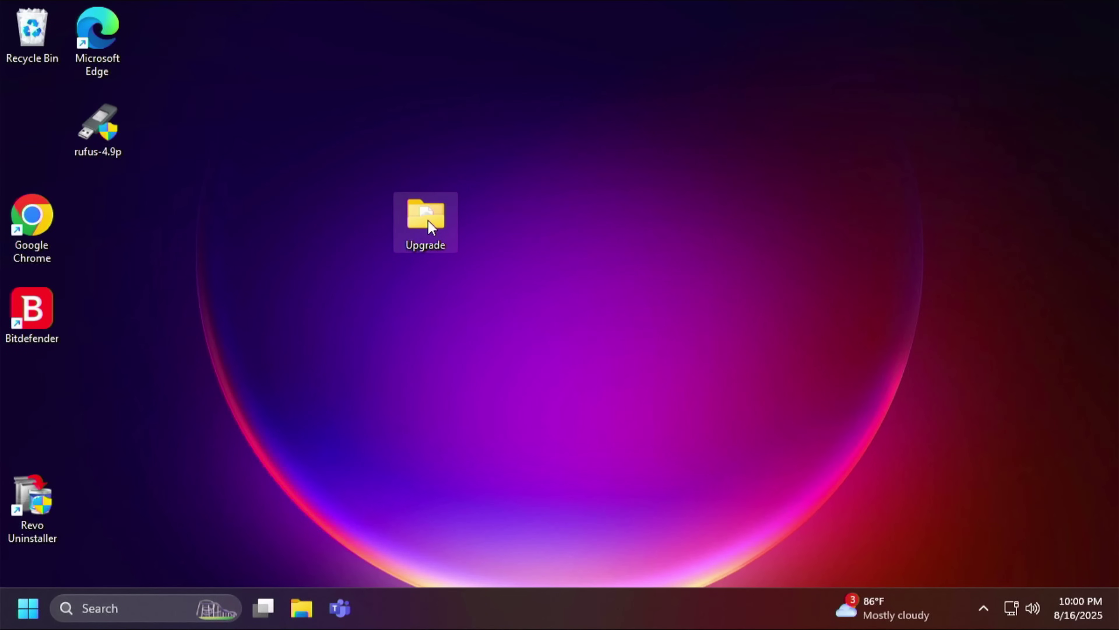
# Relaunch Flyoobe from the desktop Upgrade folder, open CMD, then go to Personalization.
pyautogui.doubleClick(422, 218)
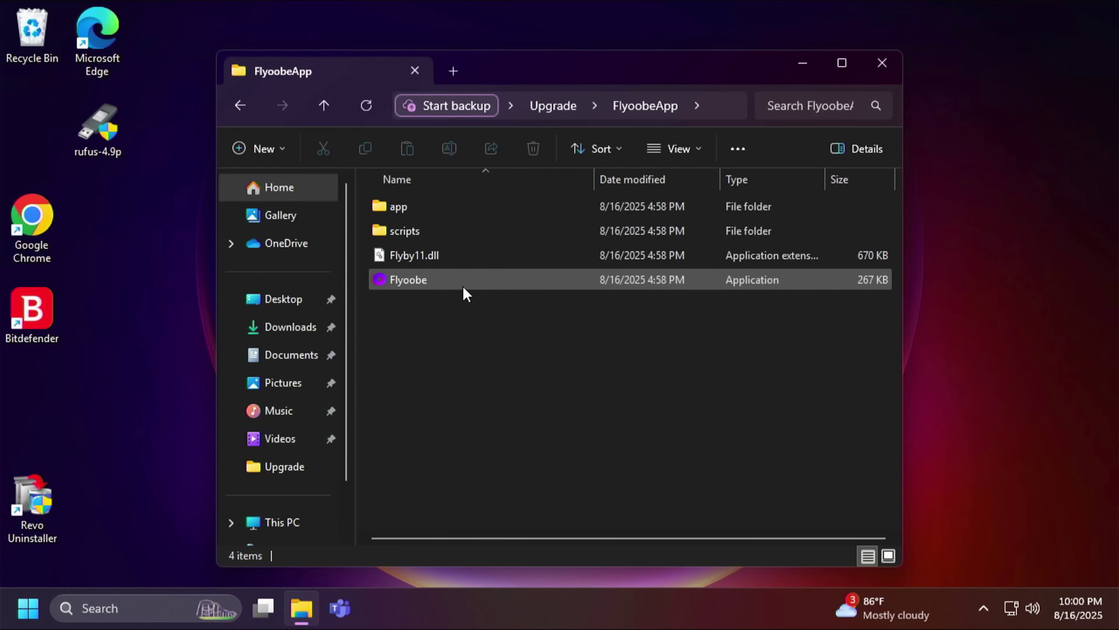
pyautogui.doubleClick(463, 284)
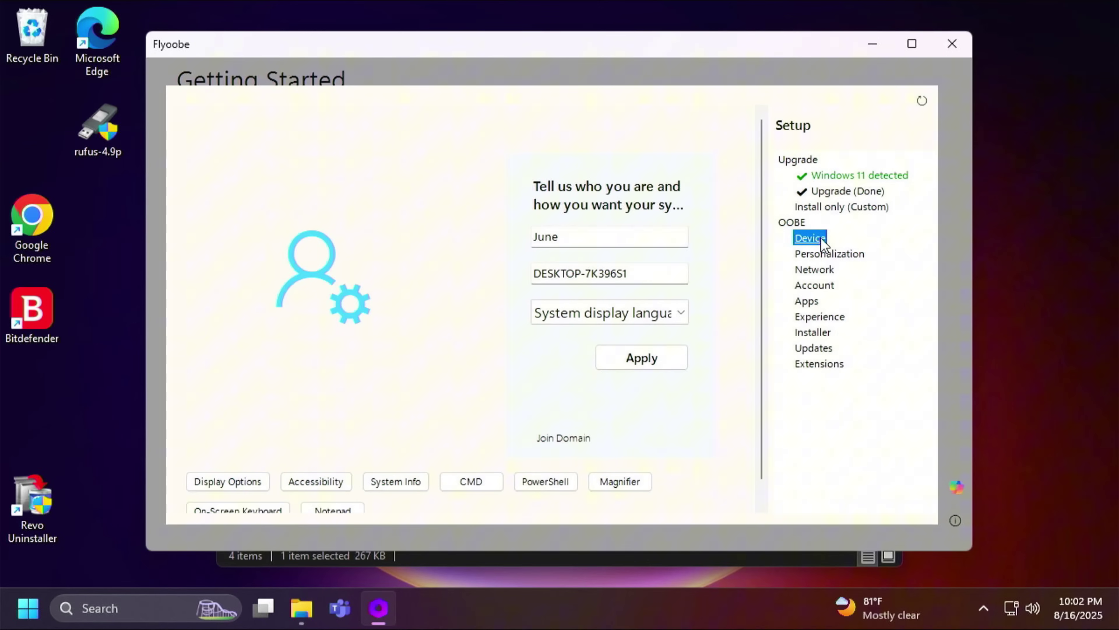
pyautogui.scroll(-1, 260, 458)
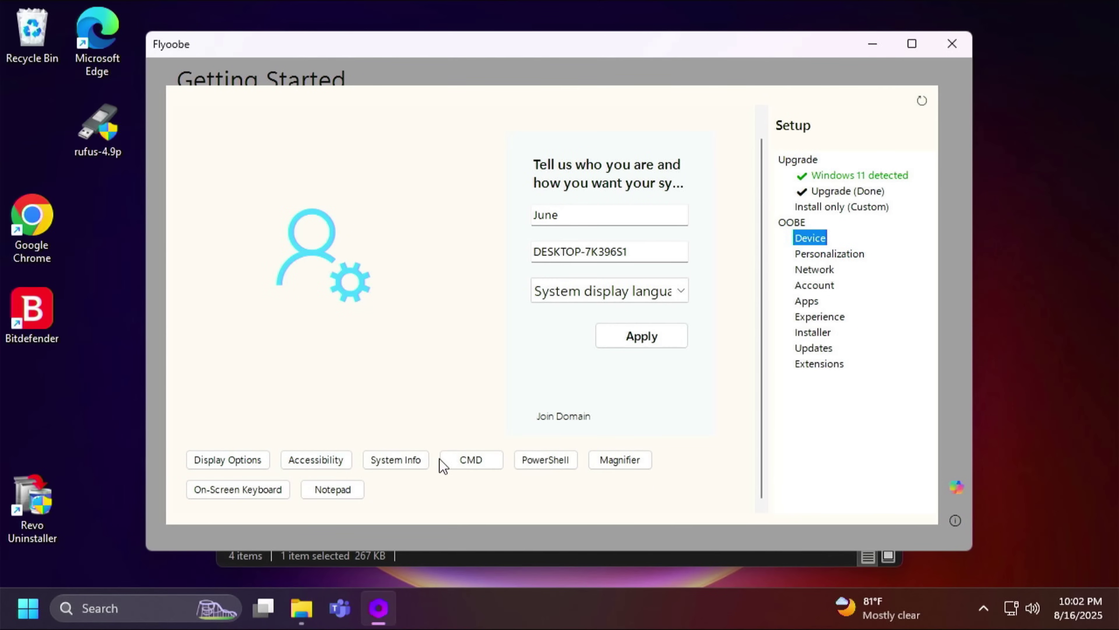
pyautogui.click(461, 460)
pyautogui.click(846, 259)
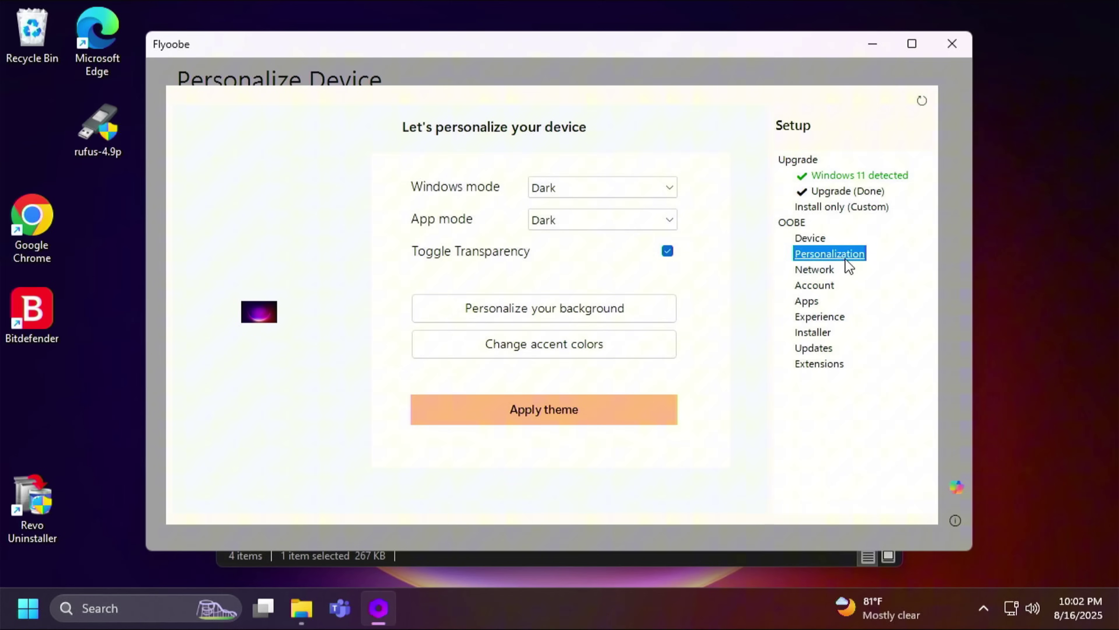
# Remove all built-in apps using 'I don't want any of these apps' and Remove Selected Apps.
pyautogui.click(813, 302)
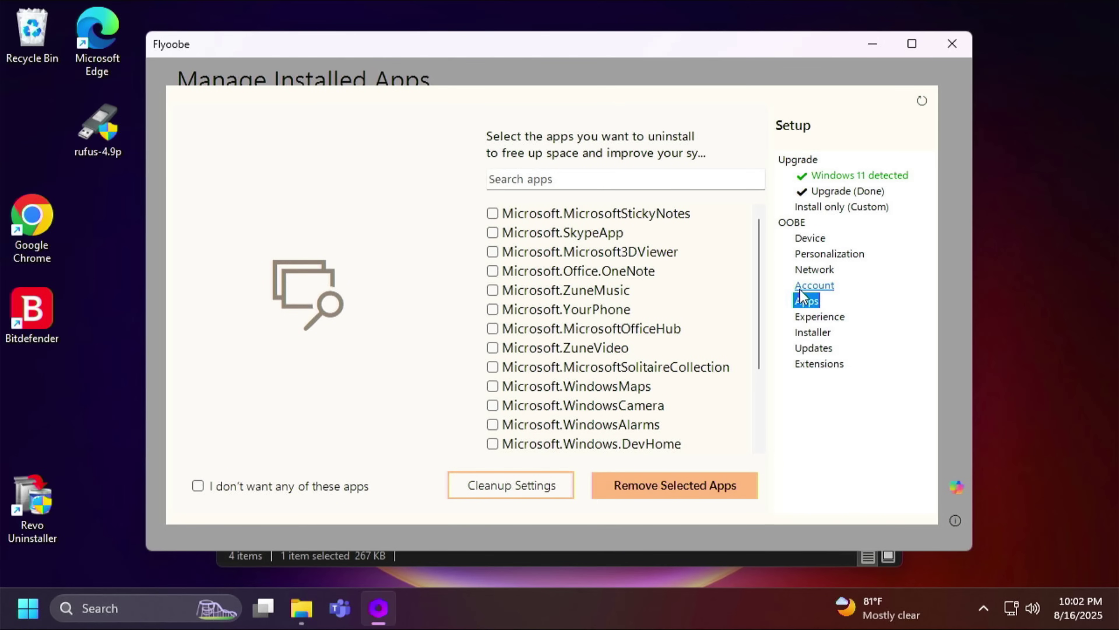
pyautogui.scroll(-3, 705, 294)
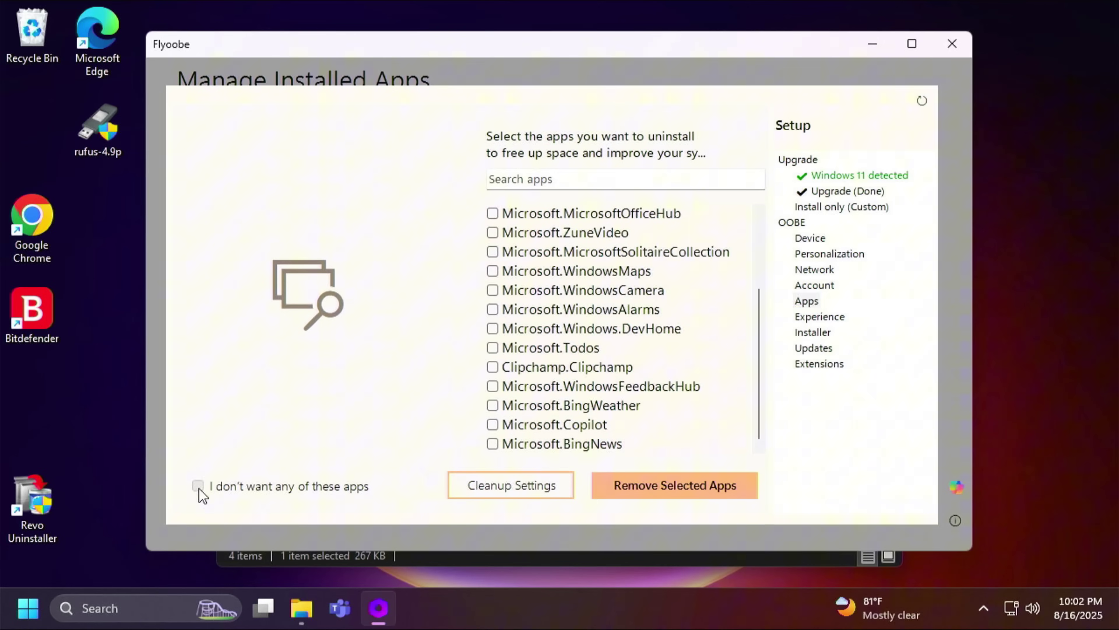
pyautogui.click(198, 486)
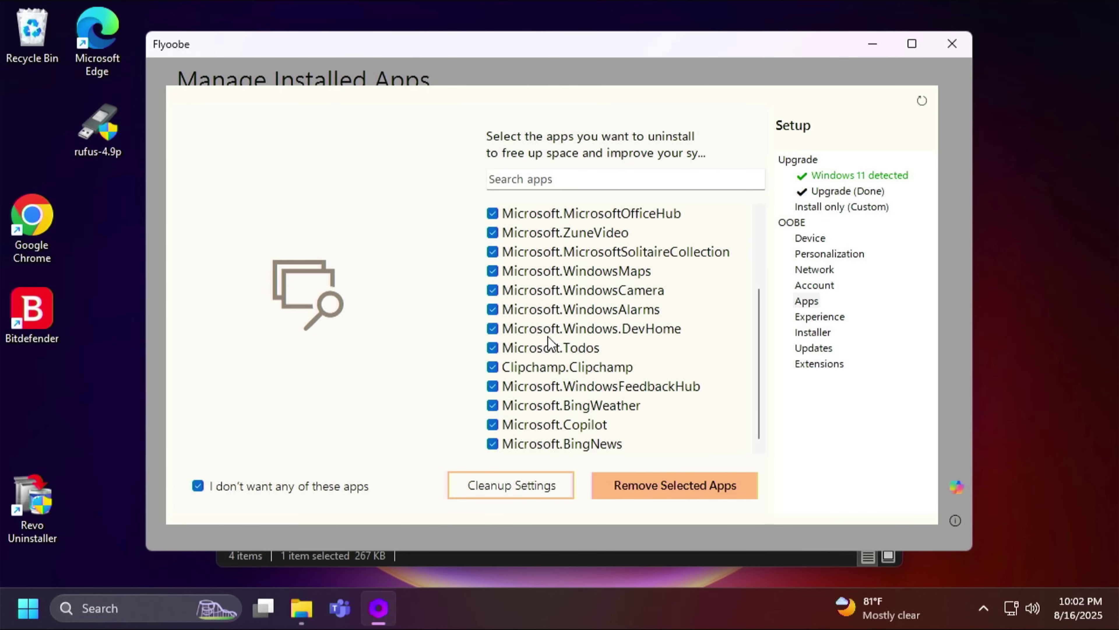
pyautogui.click(695, 485)
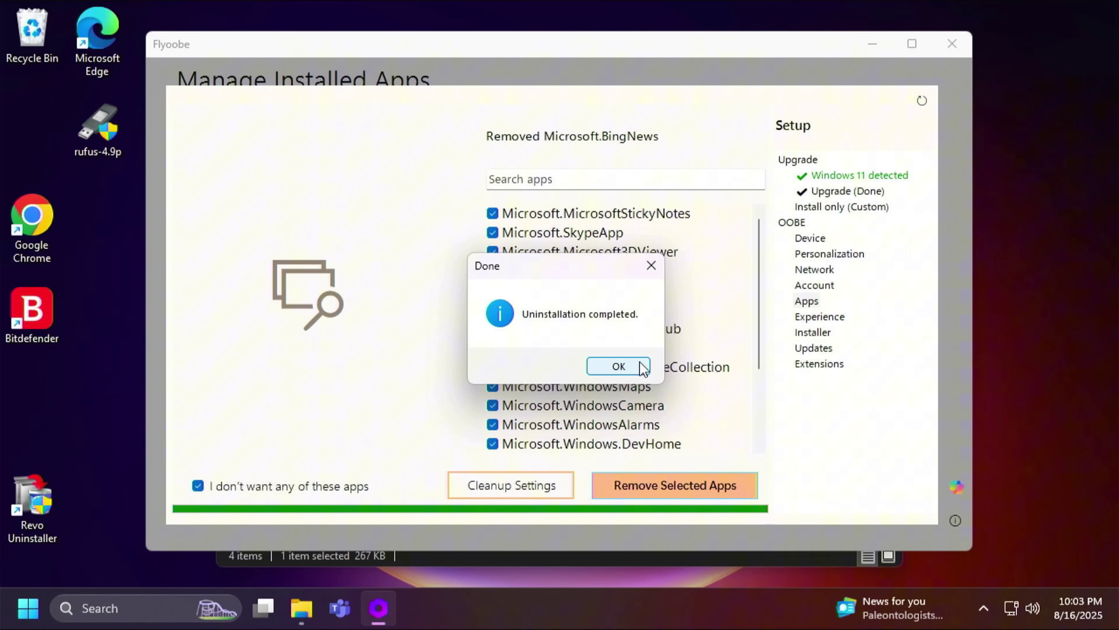
pyautogui.click(618, 366)
pyautogui.click(793, 316)
# Turn off telemetry data collection in the Privacy tweaks.
pyautogui.click(754, 209)
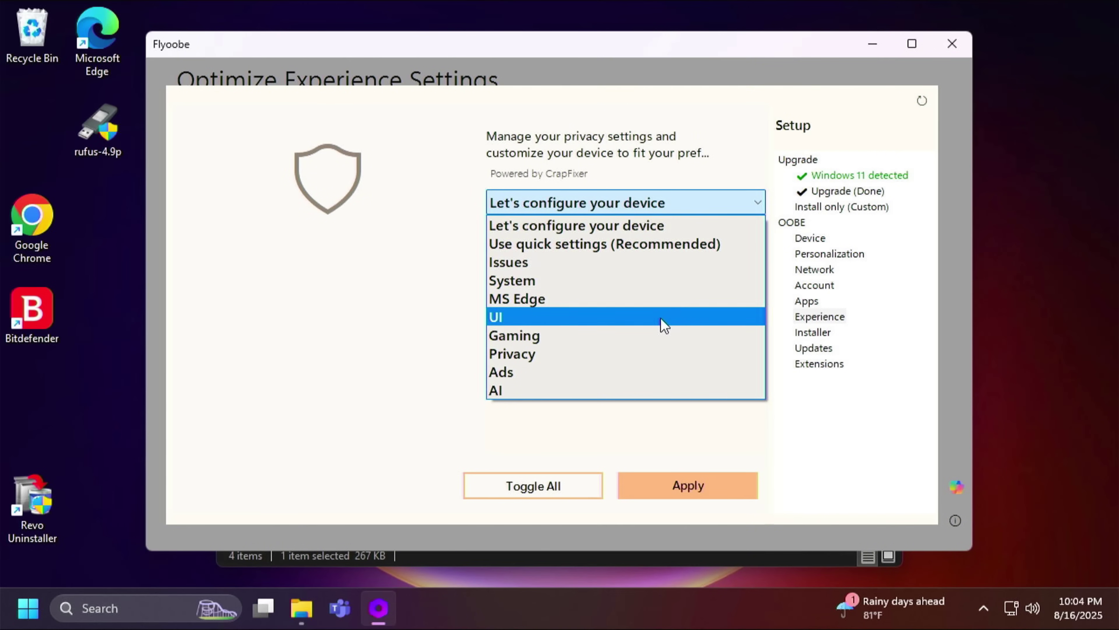
pyautogui.click(620, 353)
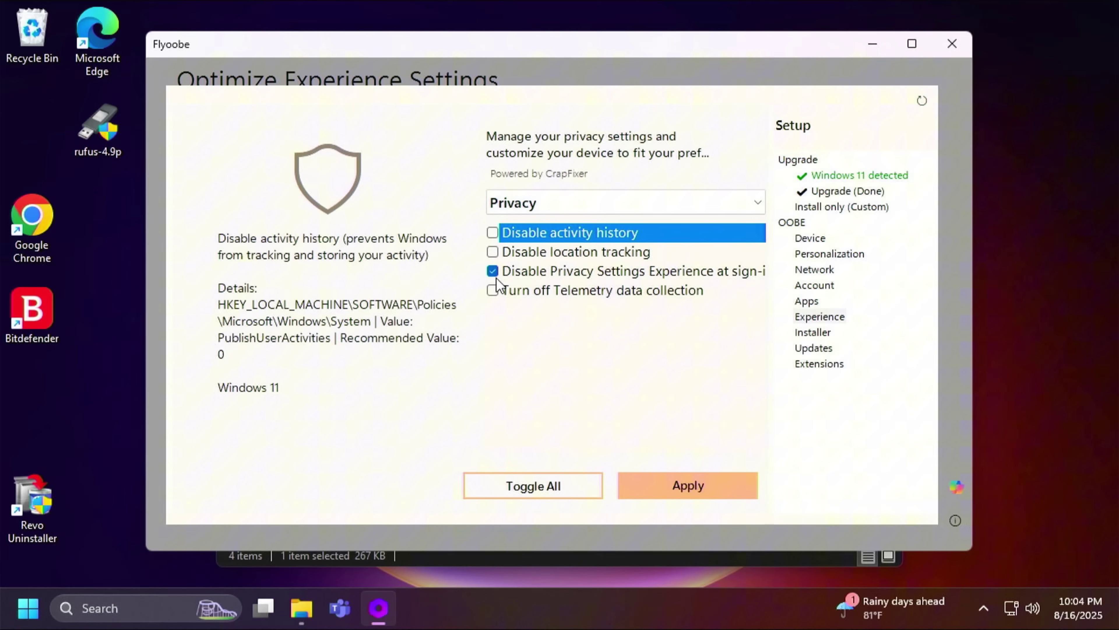
pyautogui.click(495, 297)
pyautogui.click(494, 292)
# Browse the Issues, System and MS Edge tweak categories.
pyautogui.click(704, 203)
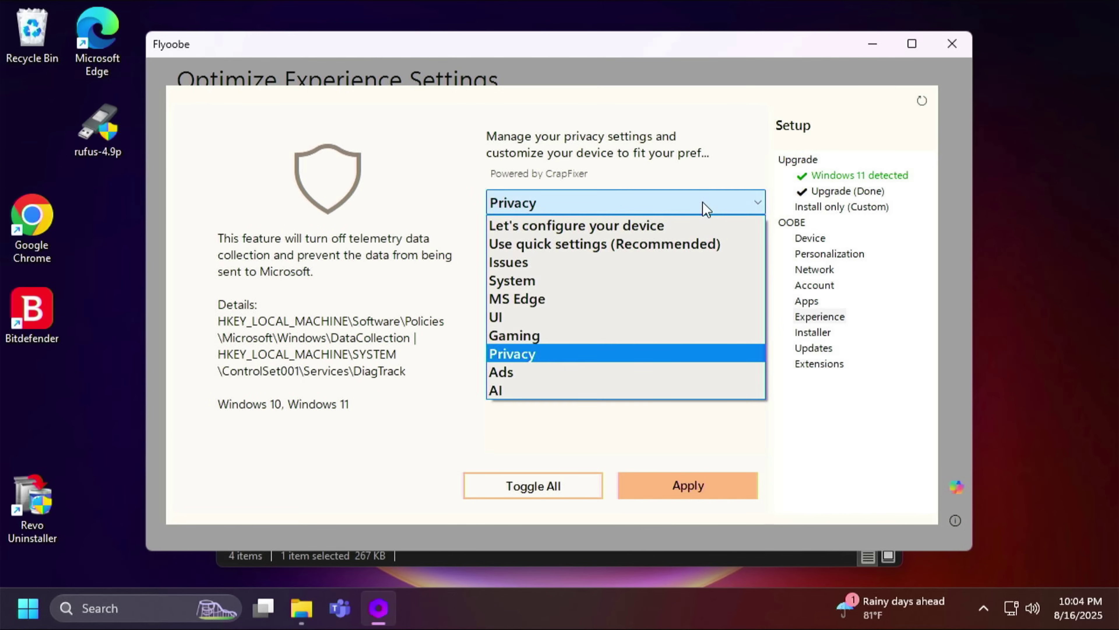
pyautogui.click(588, 262)
pyautogui.click(590, 209)
pyautogui.click(566, 289)
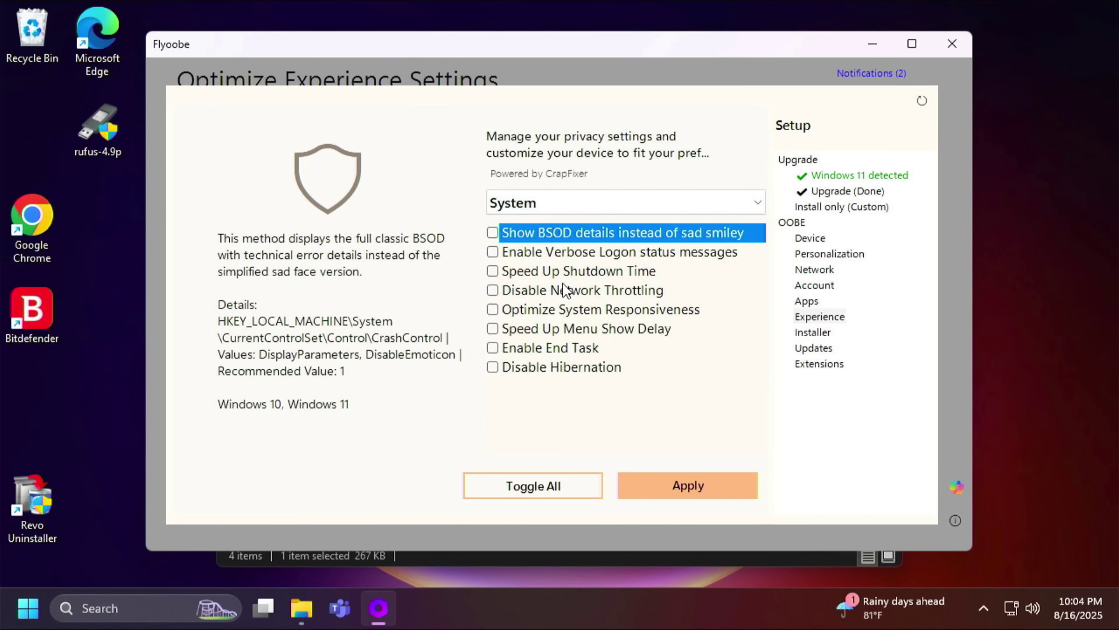
pyautogui.click(590, 202)
pyautogui.click(601, 295)
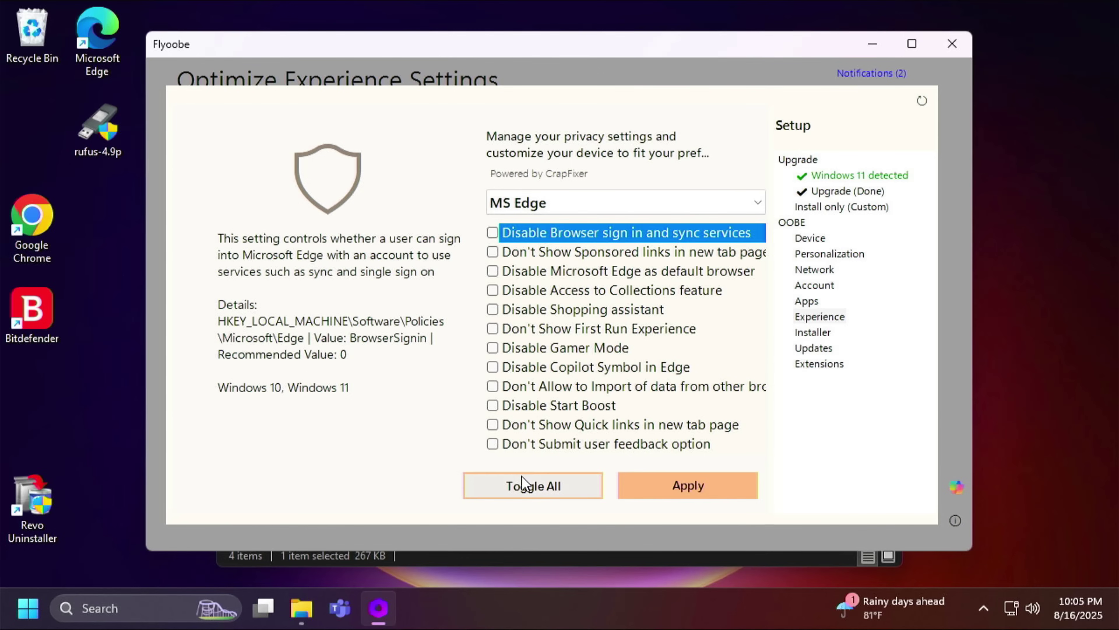
# Toggle all MS Edge tweaks and apply them, dismissing the failed-to-apply error.
pyautogui.click(523, 484)
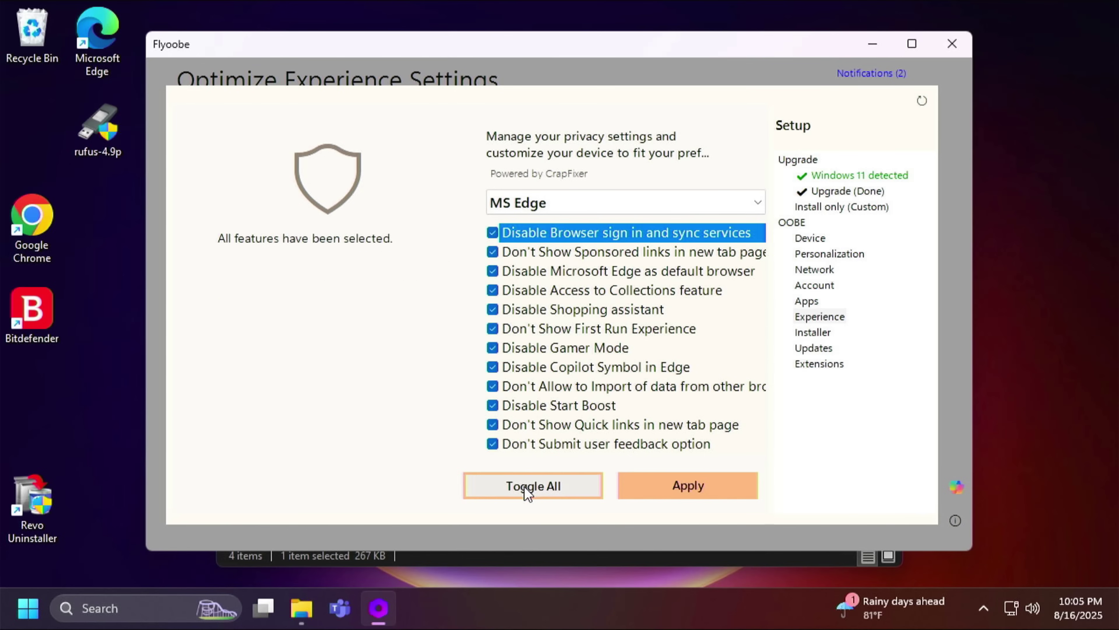
pyautogui.click(685, 486)
pyautogui.press('Return')
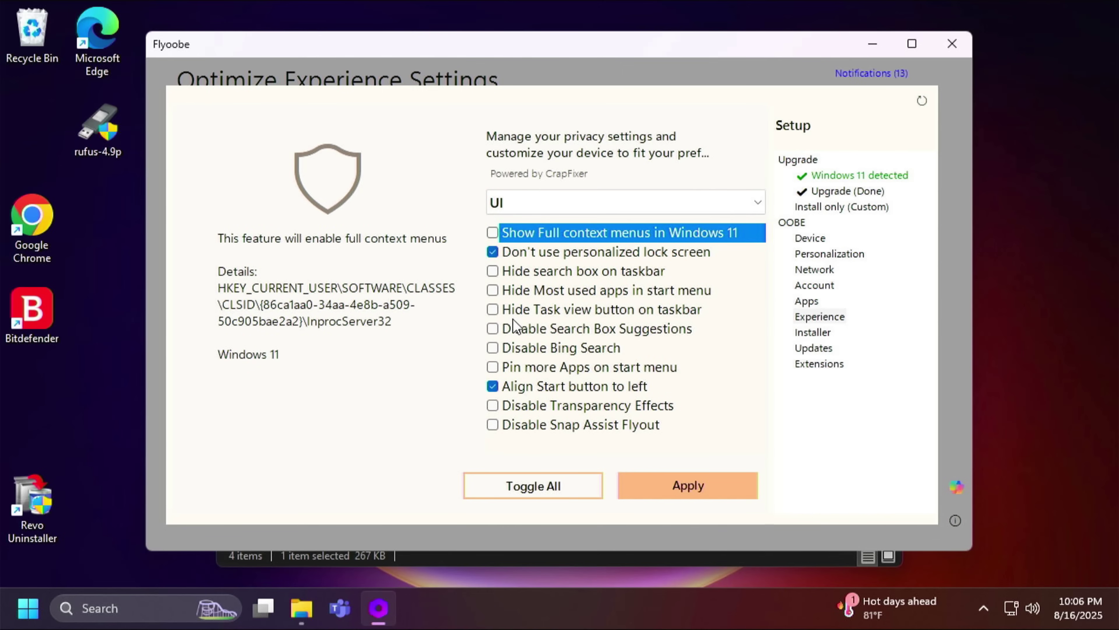
# Turn on Disable Search Box Suggestions and Disable Bing Search, and disable telemetry.
pyautogui.click(496, 327)
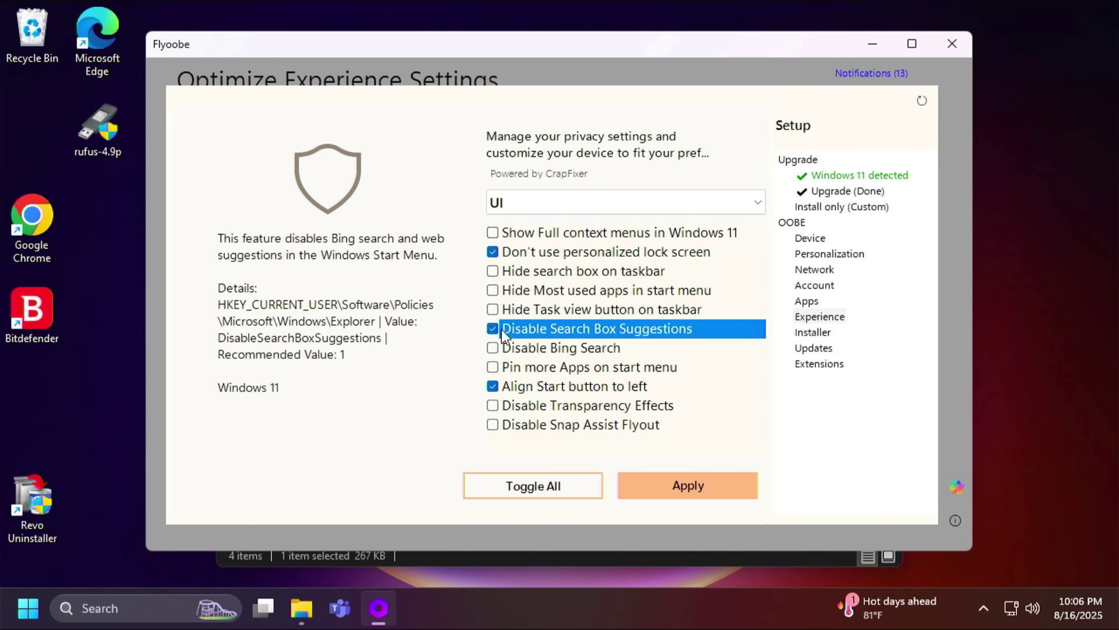
pyautogui.click(502, 328)
pyautogui.click(492, 353)
pyautogui.click(497, 351)
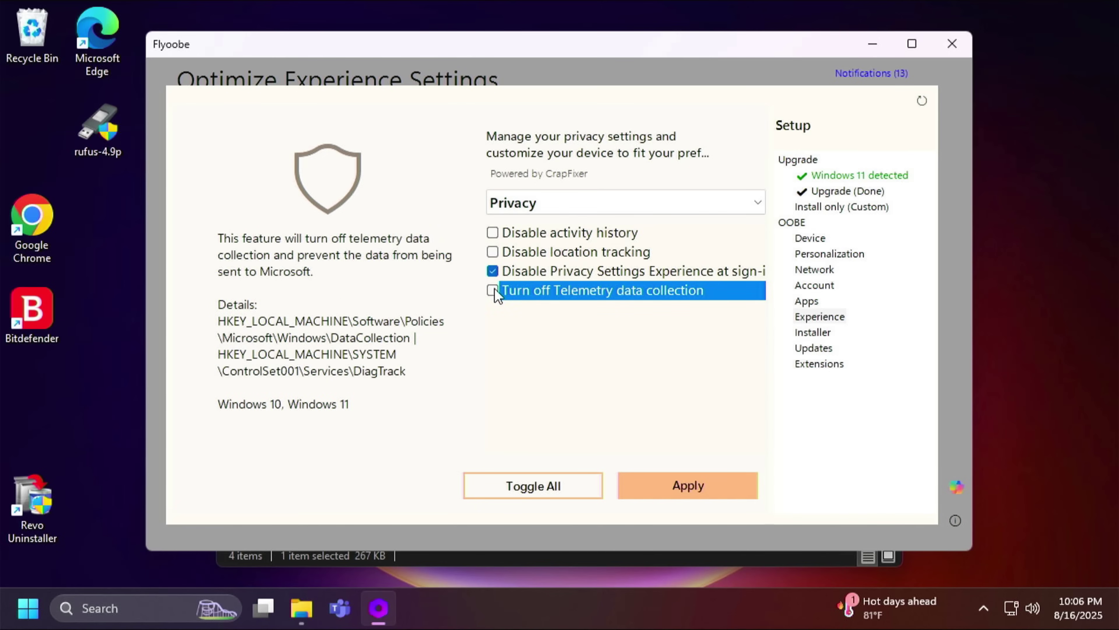
pyautogui.click(493, 291)
# Select and apply all nine Ads tweaks, then bring up the AI tweaks list.
pyautogui.click(687, 212)
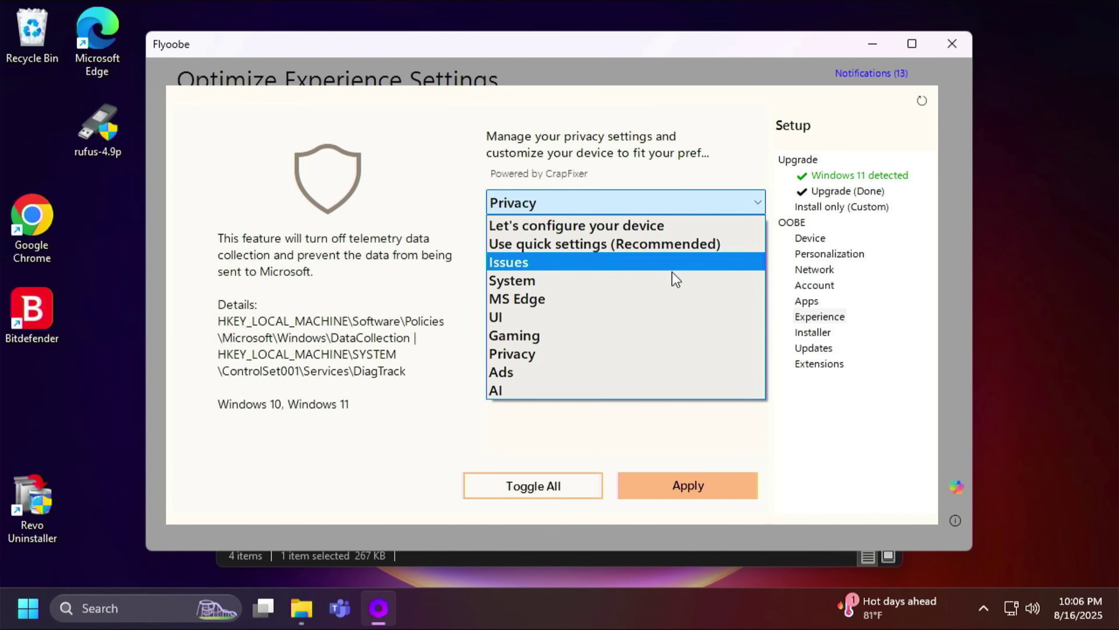
pyautogui.click(593, 374)
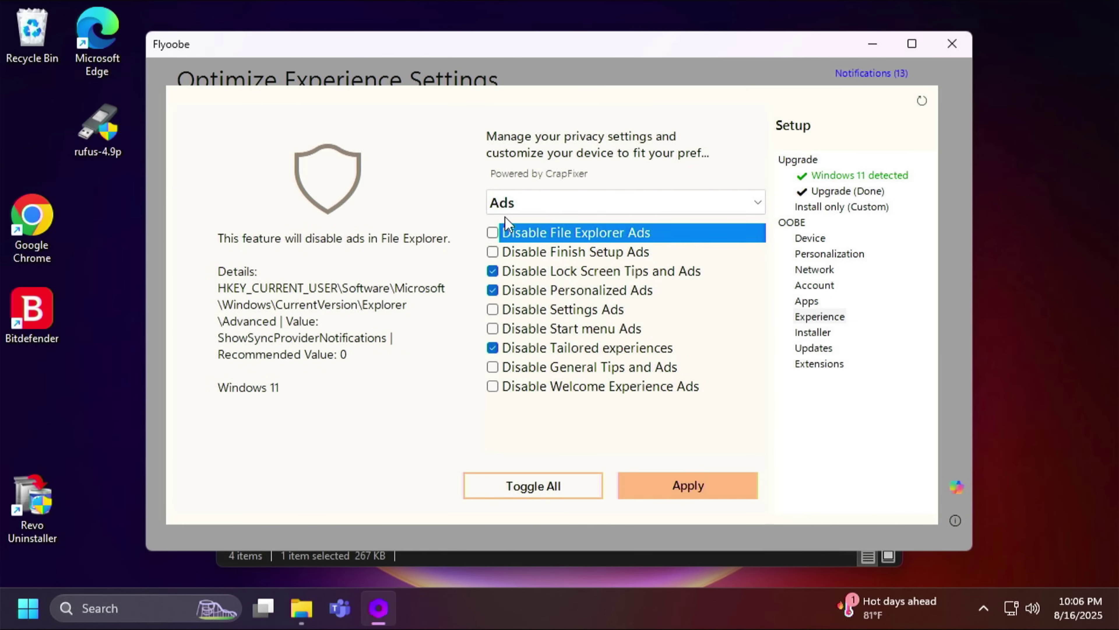
pyautogui.click(493, 234)
pyautogui.click(534, 483)
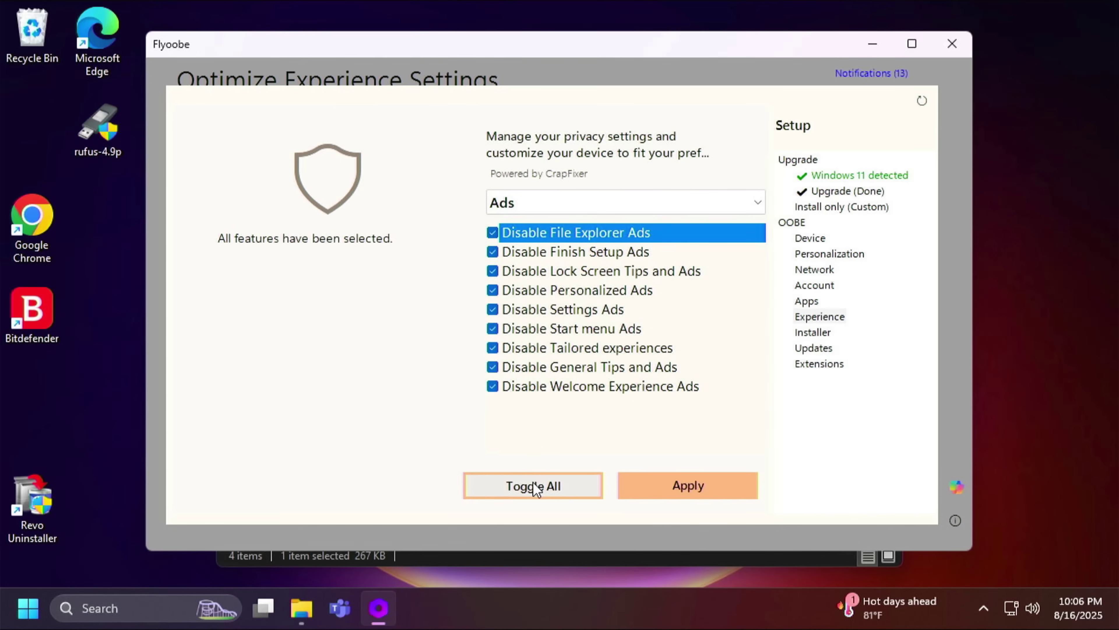
pyautogui.click(665, 486)
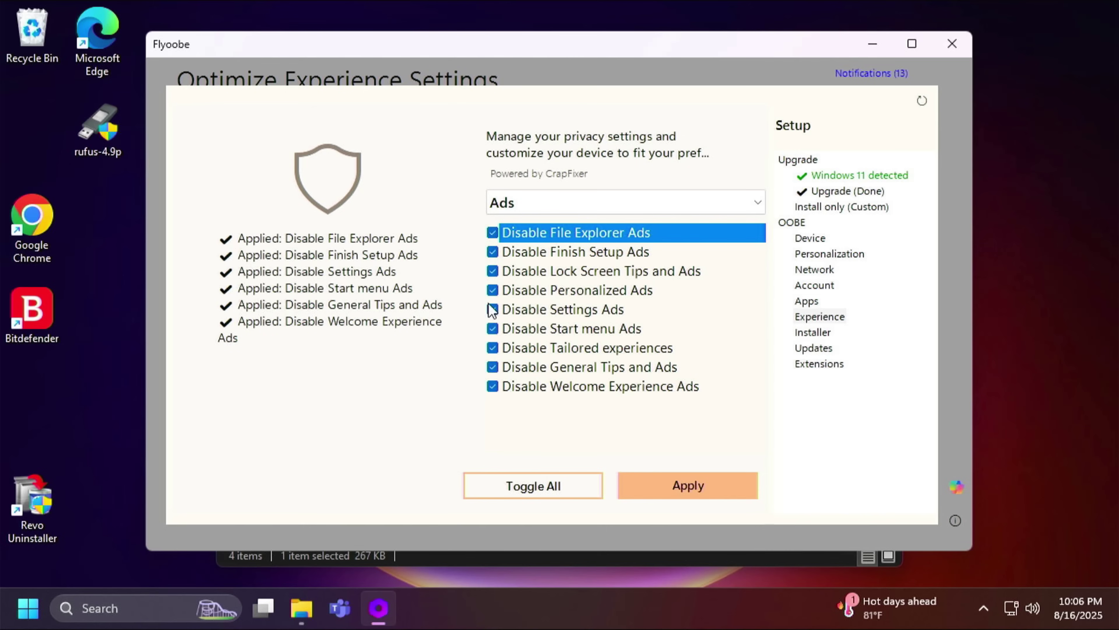
pyautogui.click(755, 202)
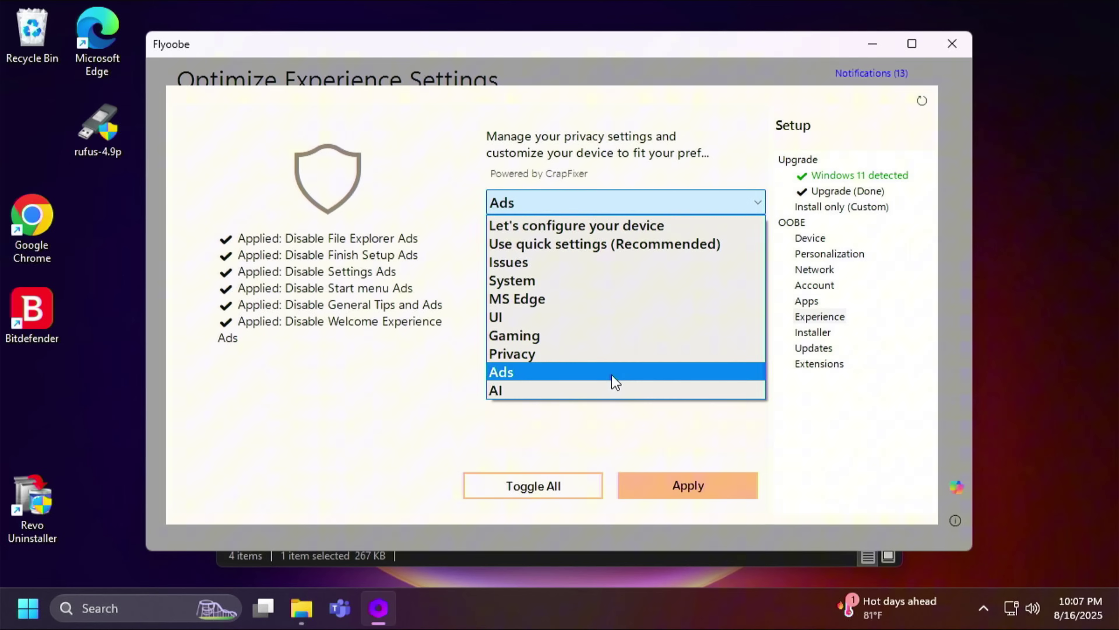
pyautogui.click(613, 391)
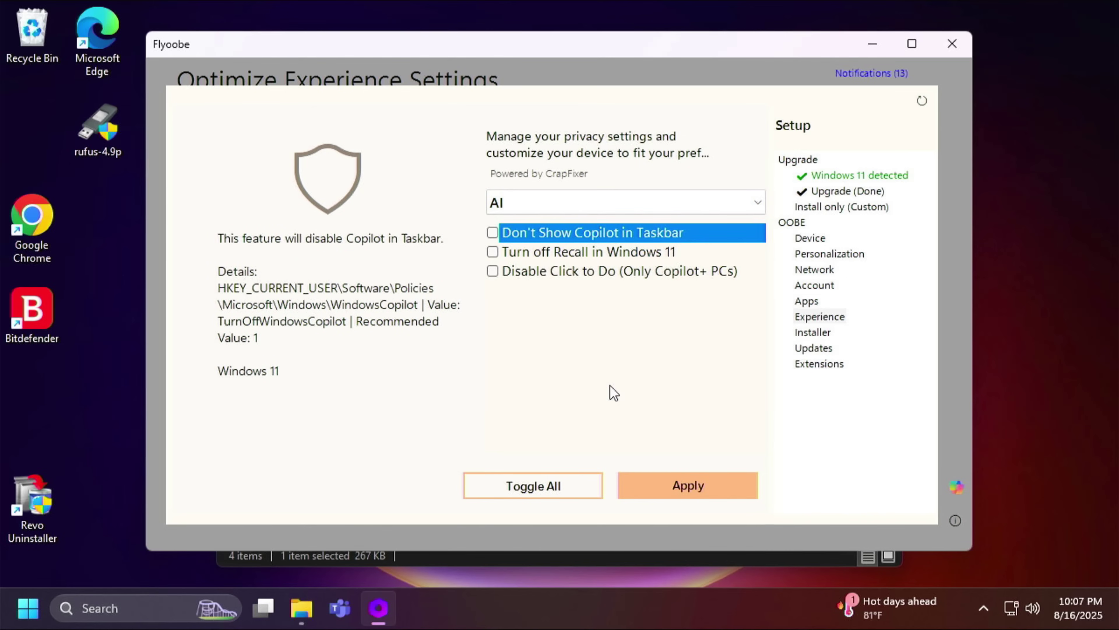
# Browse the Install Essential Apps list (Google.Chrome, Mozilla.Firefox, 7zip, VideoLAN.VLC) without installing anything.
pyautogui.click(826, 332)
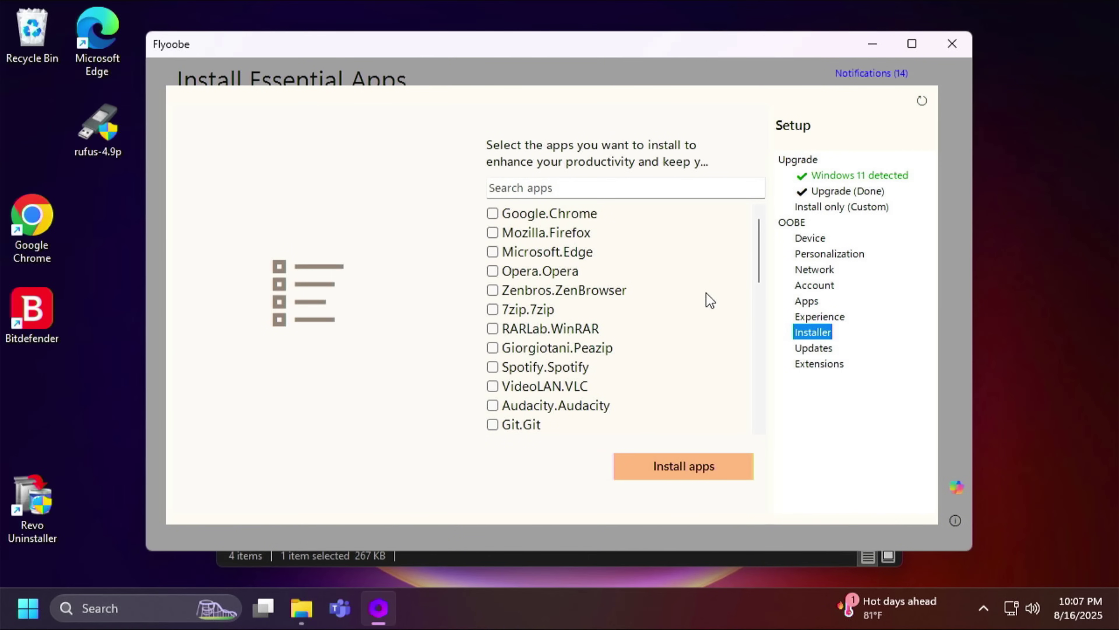
pyautogui.scroll(-10, 710, 301)
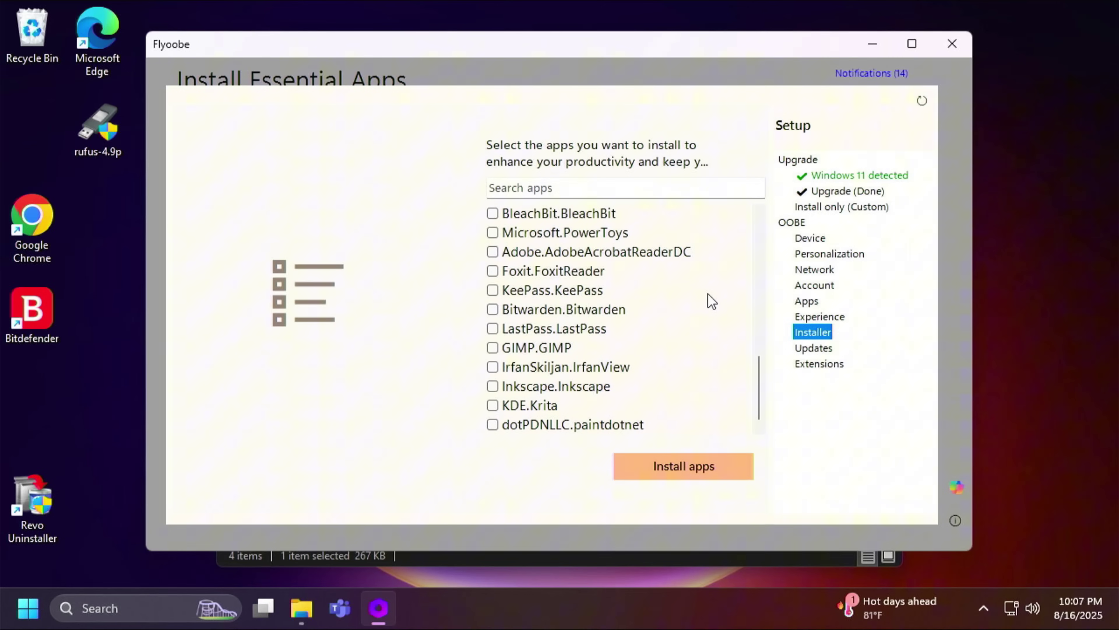
pyautogui.scroll(6, 710, 301)
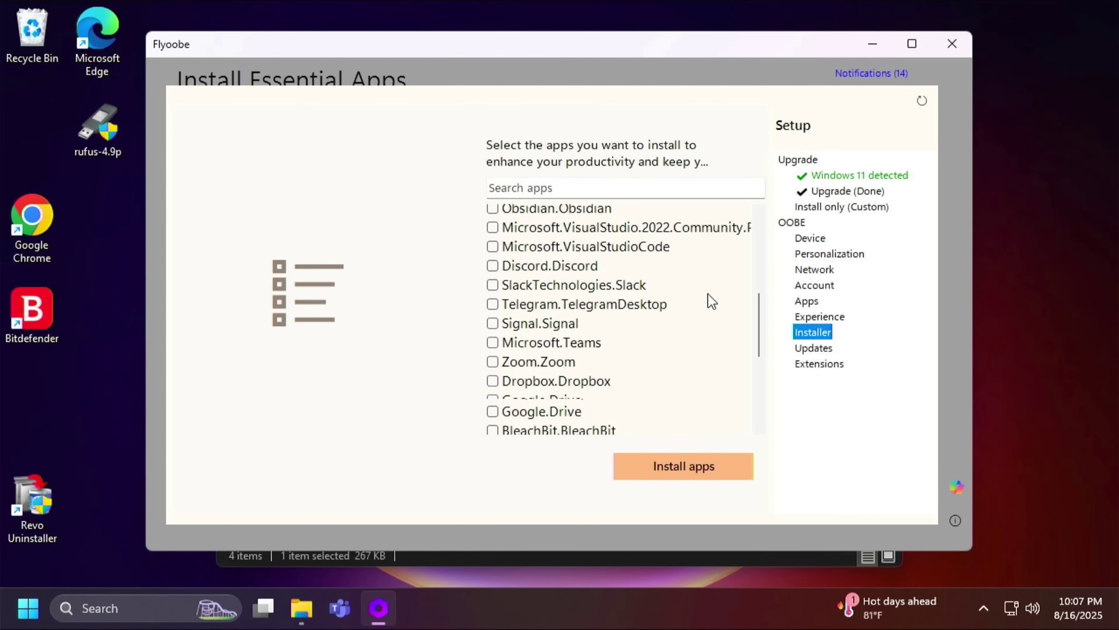
pyautogui.scroll(2, 711, 301)
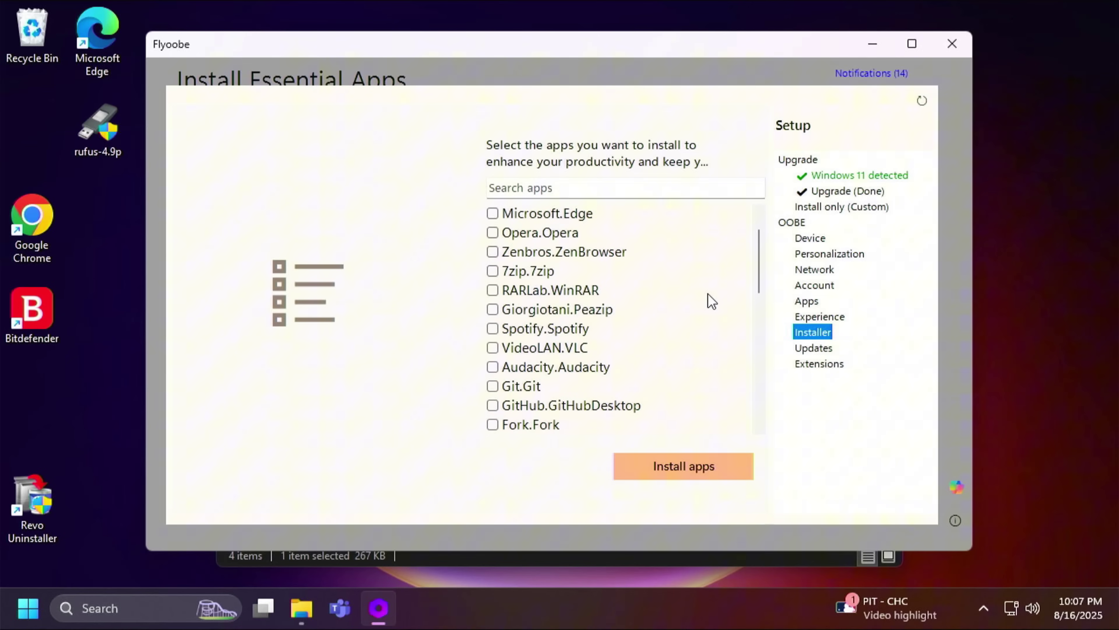
pyautogui.scroll(1, 711, 301)
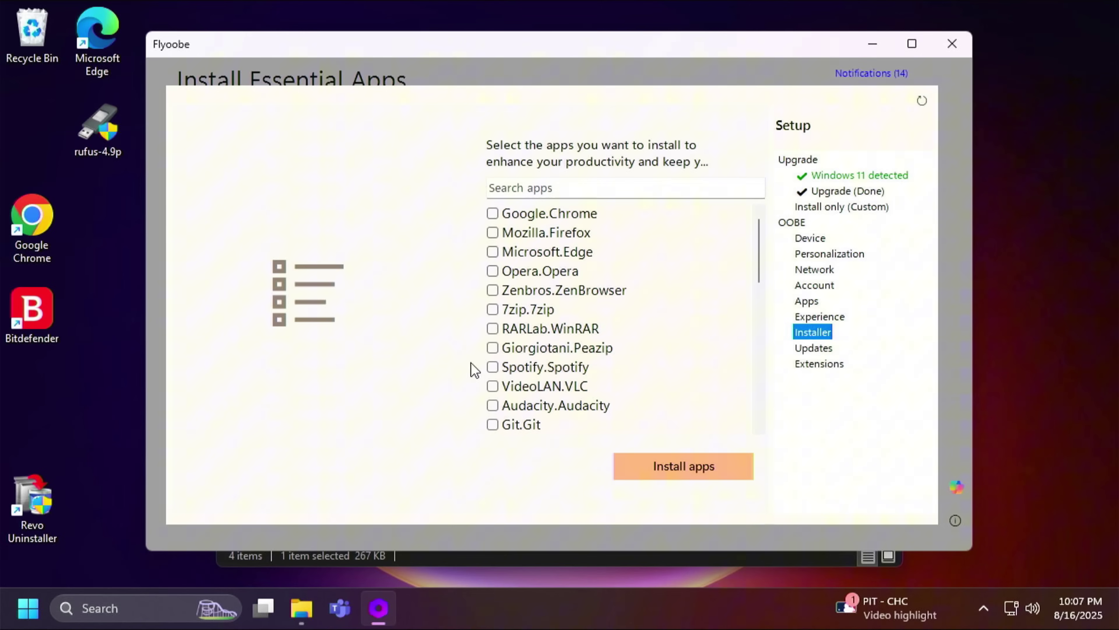
# Run the Uninstall OneDrive extension on the Setup Extensions page until it reports Done.
pyautogui.click(831, 349)
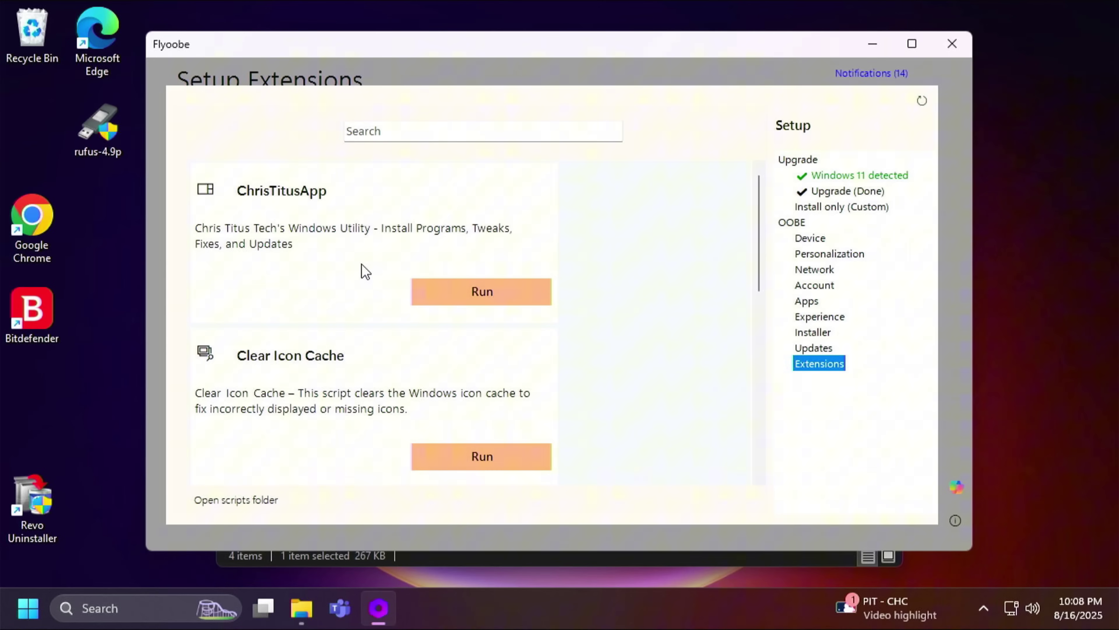
pyautogui.scroll(-5, 366, 271)
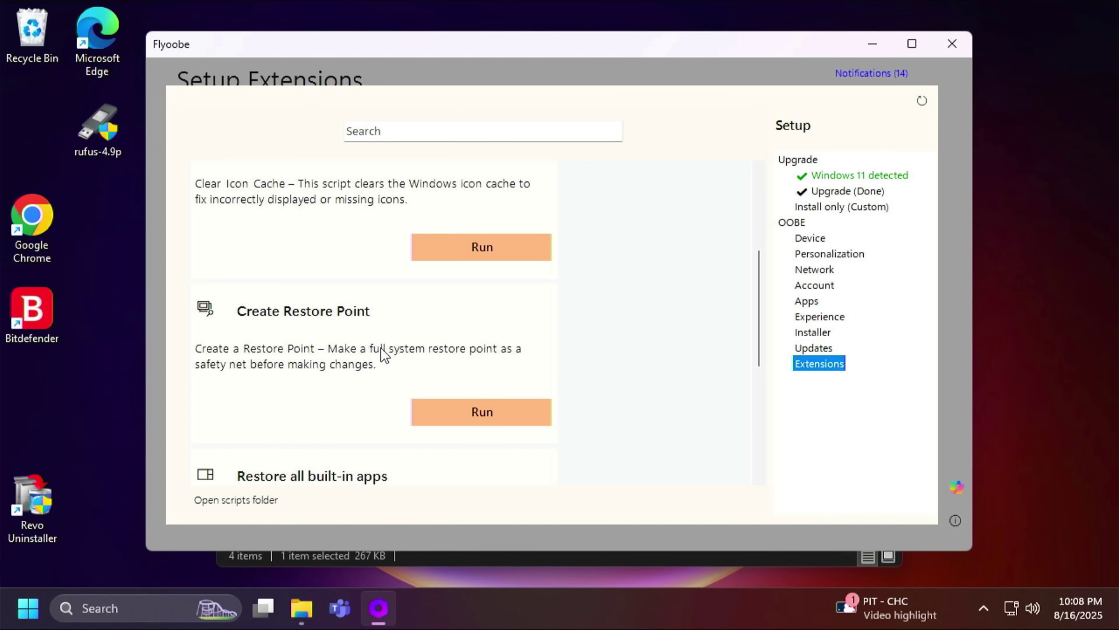
pyautogui.scroll(-5, 382, 367)
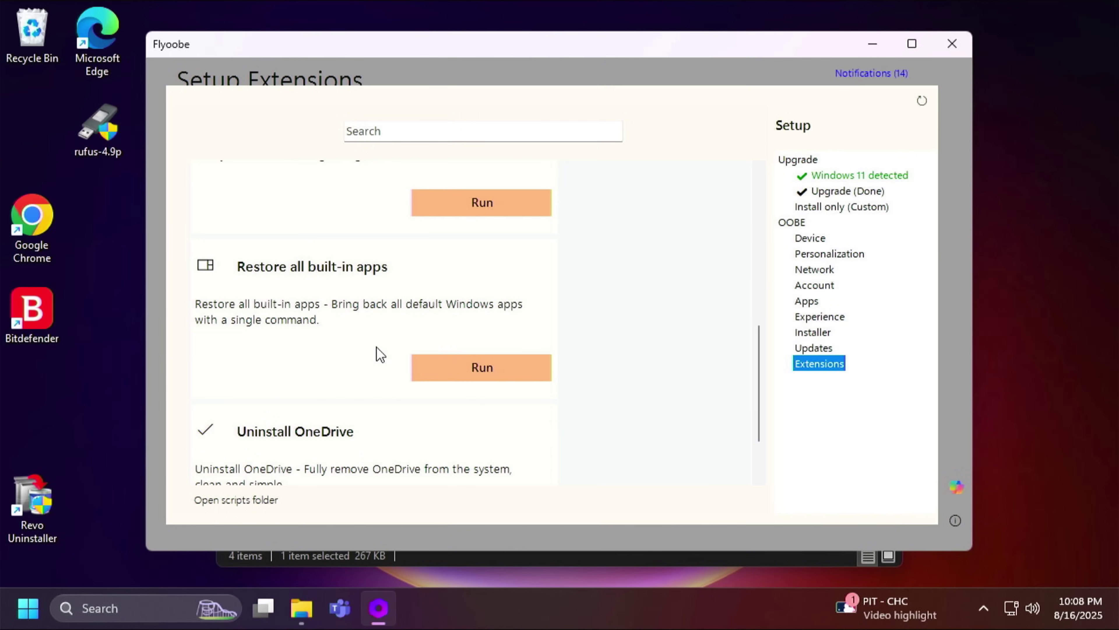
pyautogui.scroll(-2, 380, 354)
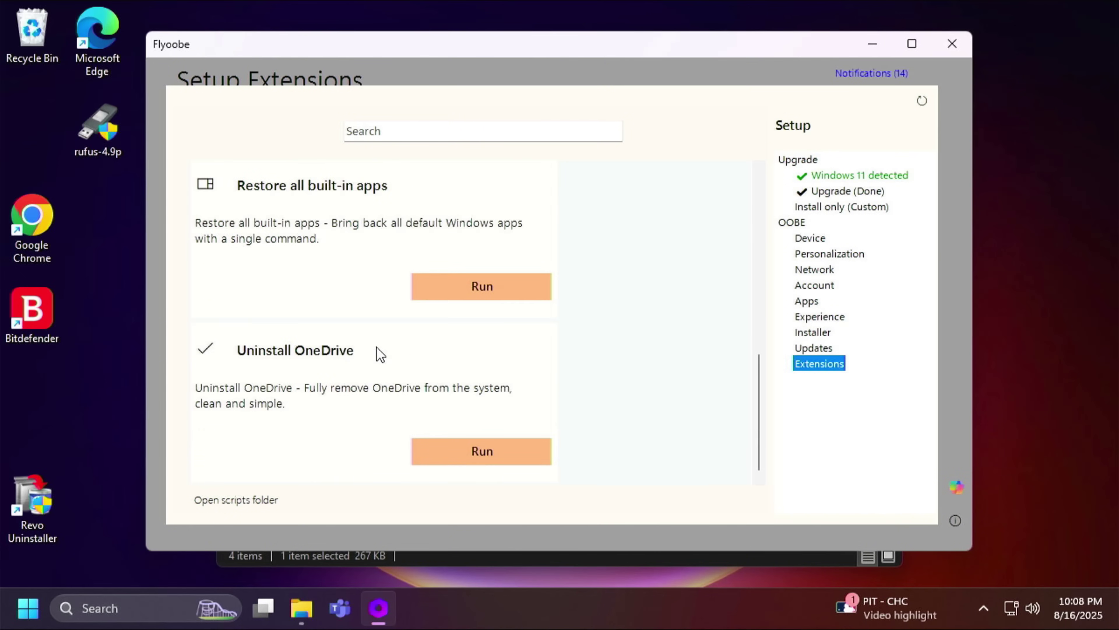
pyautogui.click(380, 354)
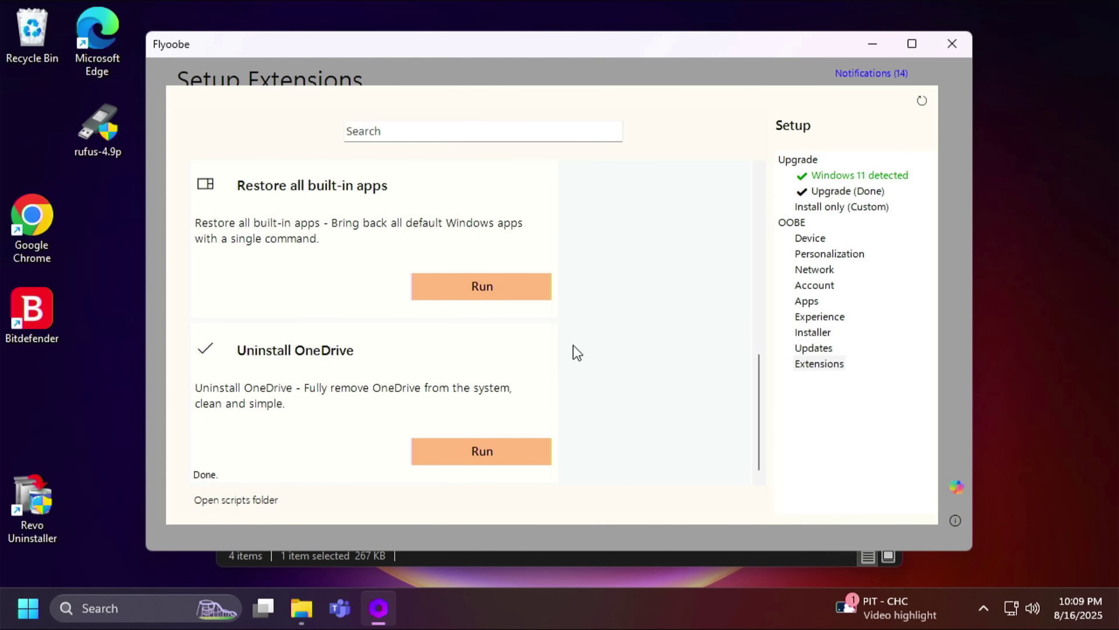